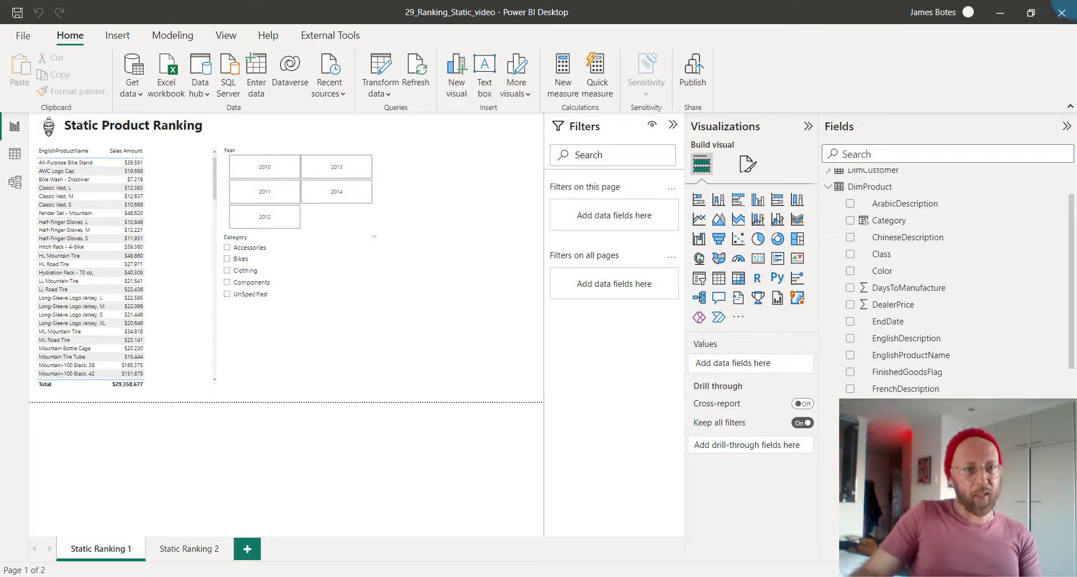
# Step: Switch to Model view to see FactInternetSales, Date, DimCustomer and the other model tables
pyautogui.click(14, 181)
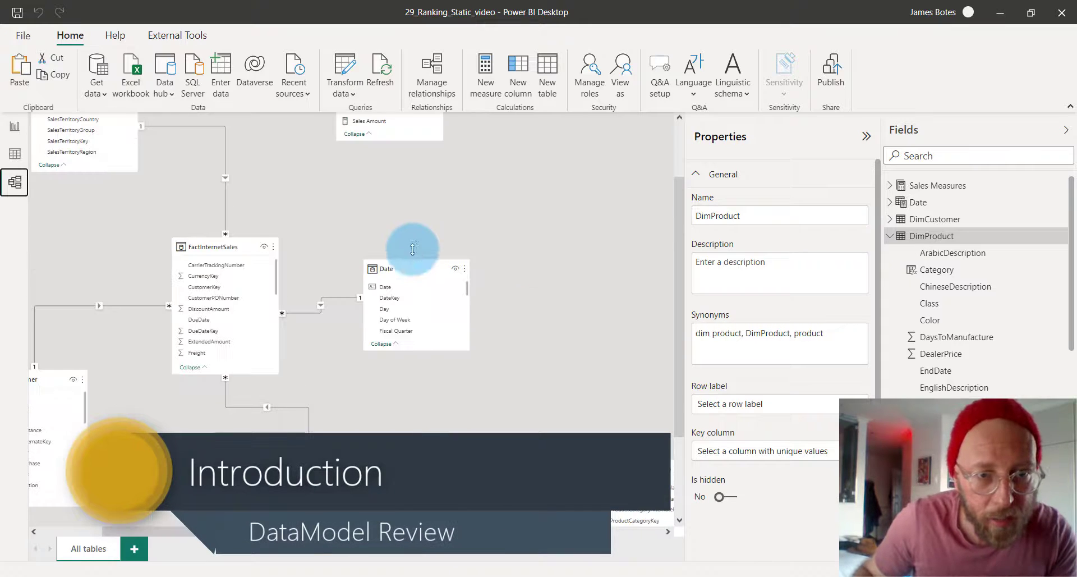
# Step: Navigate the model diagram and select DimProduct to review its relationships
pyautogui.click(372, 219)
pyautogui.moveTo(332, 242)
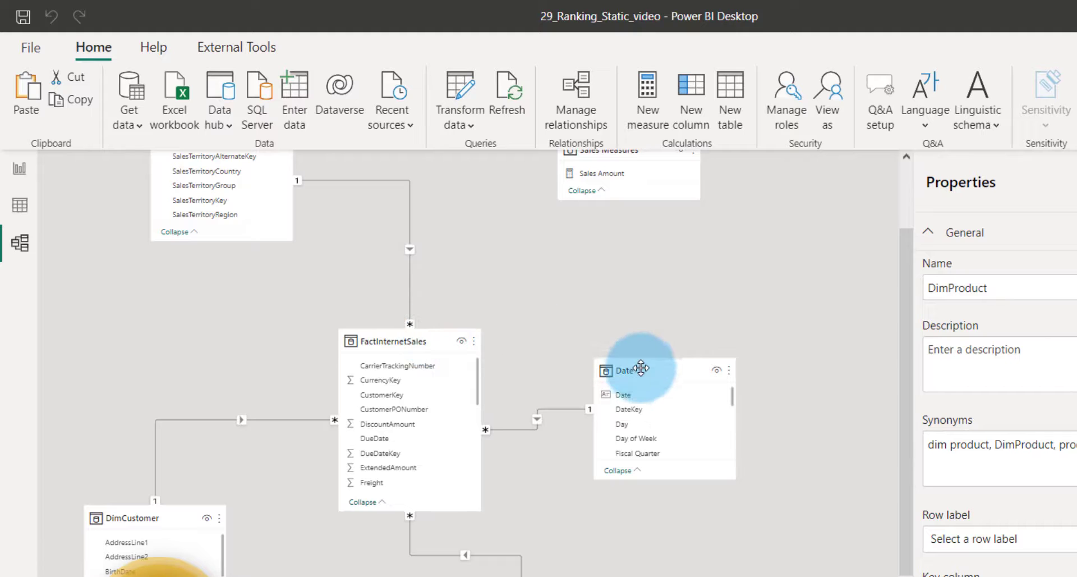
pyautogui.scroll(2, 425, 288)
pyautogui.scroll(-5, 269, 408)
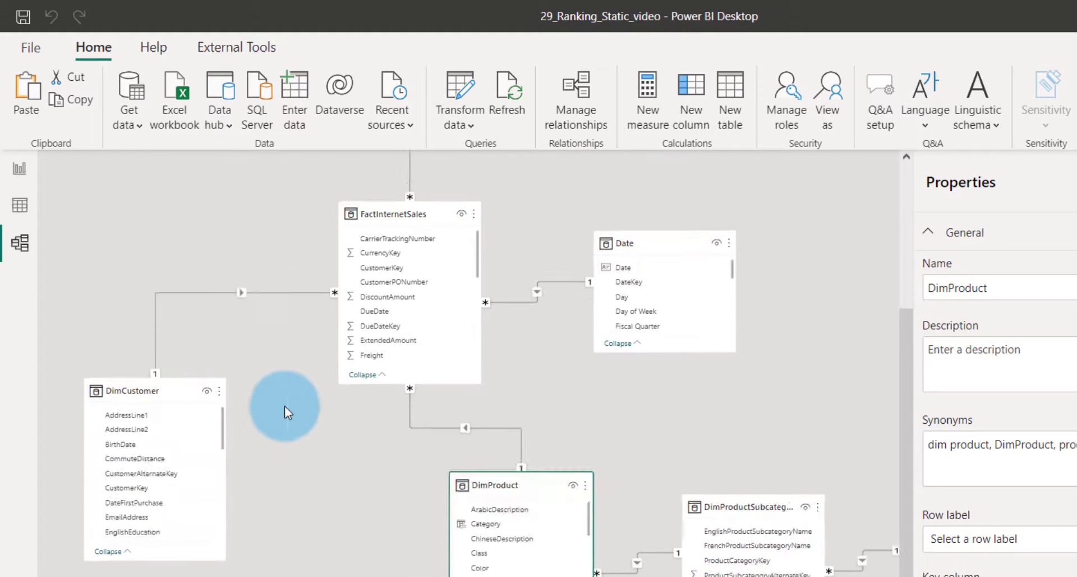
pyautogui.scroll(-1, 576, 408)
pyautogui.click(505, 433)
pyautogui.hscroll(5, 481, 547)
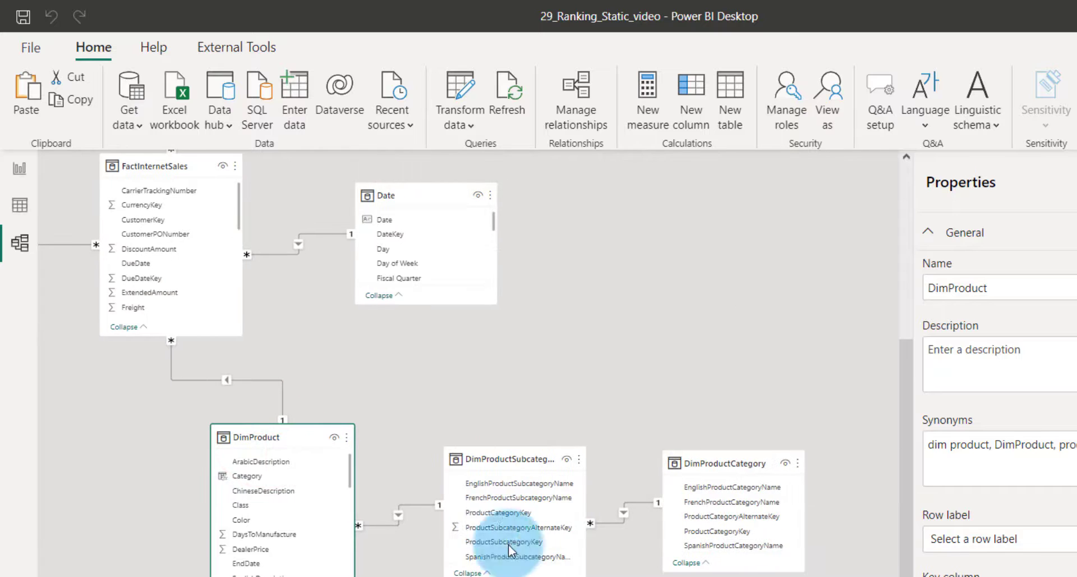
# Step: Inspect DimProductSubcategory and DimProductCategory, then show DimProduct's 606 rows in Data view
pyautogui.click(493, 456)
pyautogui.click(738, 455)
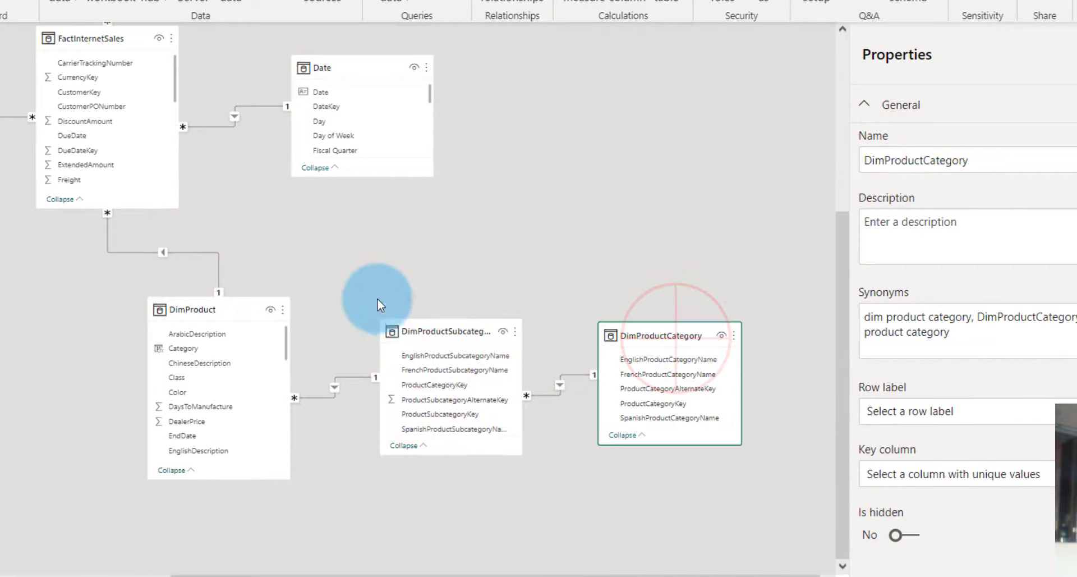
pyautogui.click(484, 449)
pyautogui.click(231, 310)
pyautogui.click(22, 185)
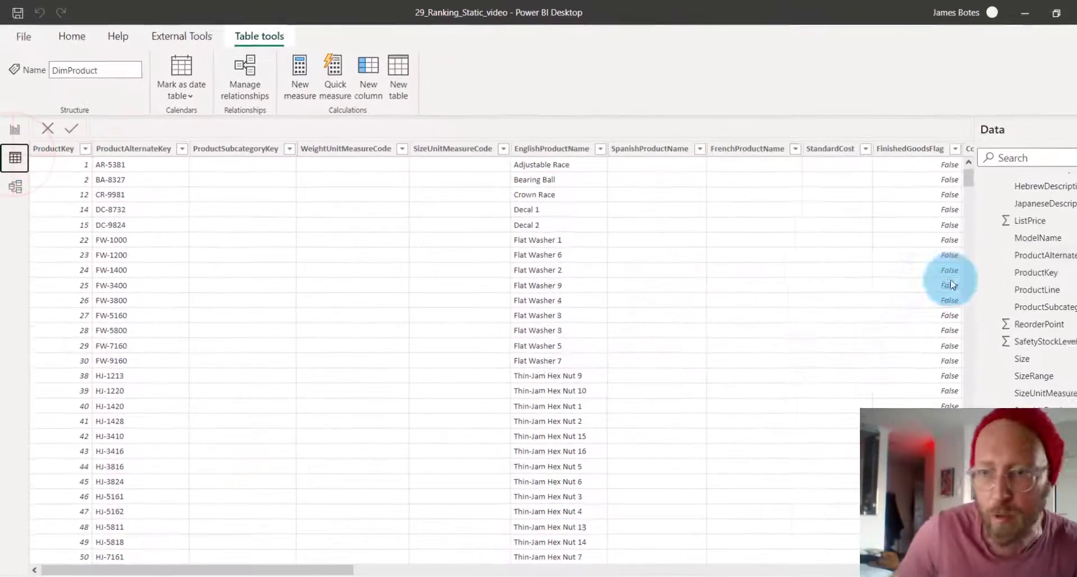
pyautogui.scroll(5, 1055, 359)
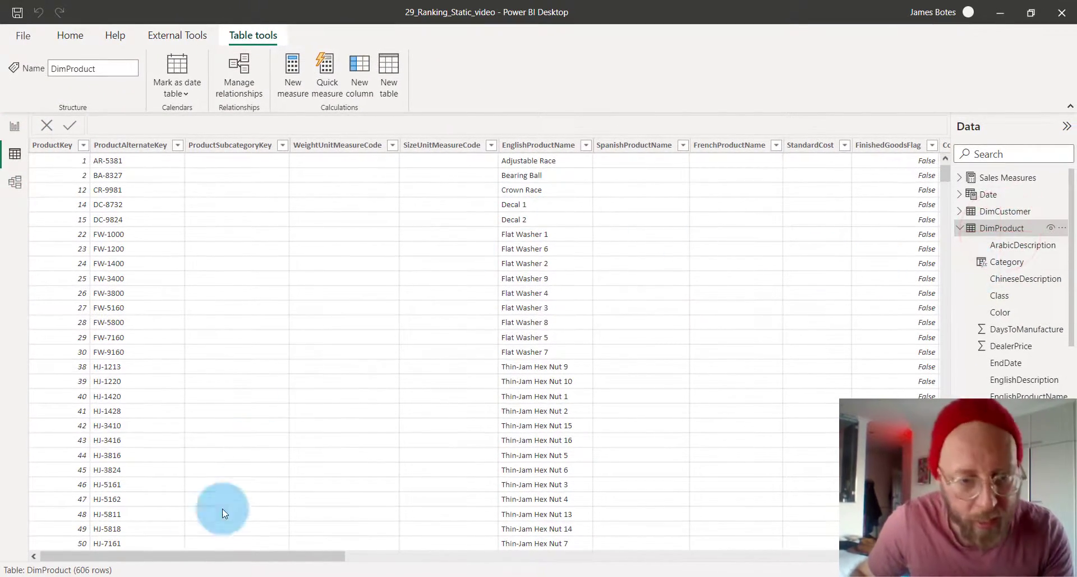
pyautogui.moveTo(221, 556); pyautogui.dragTo(898, 556)
pyautogui.moveTo(880, 124)
pyautogui.mouseDown()
pyautogui.moveTo(878, 236)
pyautogui.moveTo(954, 125)
pyautogui.moveTo(937, 152)
pyautogui.mouseUp()
pyautogui.click(935, 147)
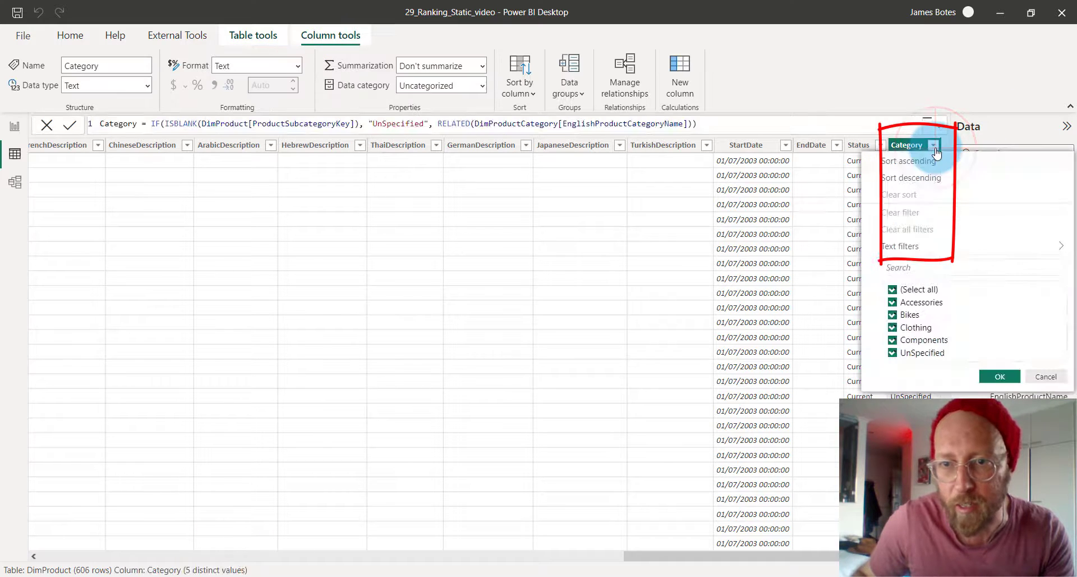
pyautogui.click(1044, 378)
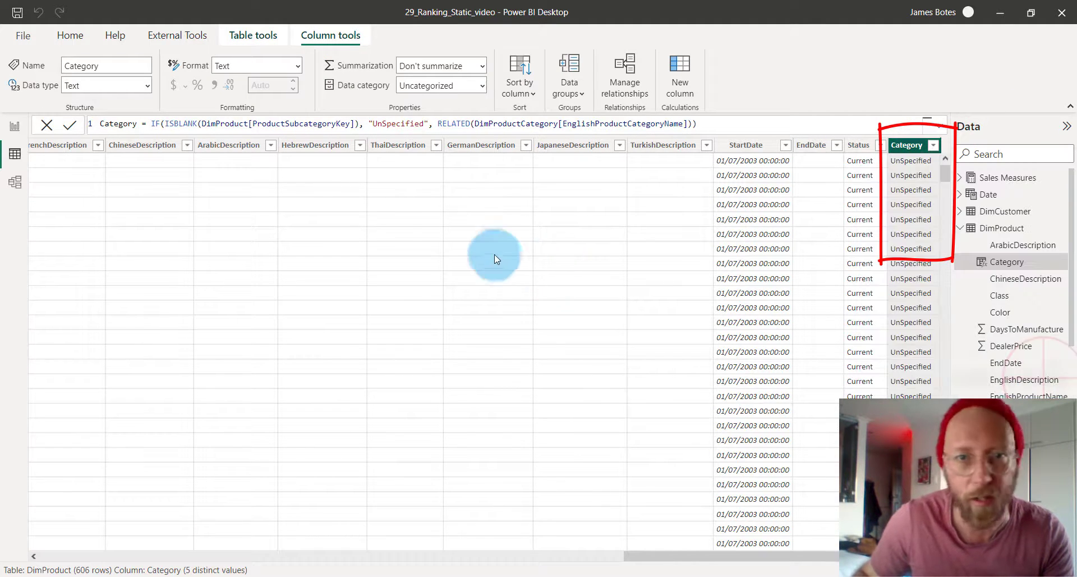
pyautogui.click(15, 181)
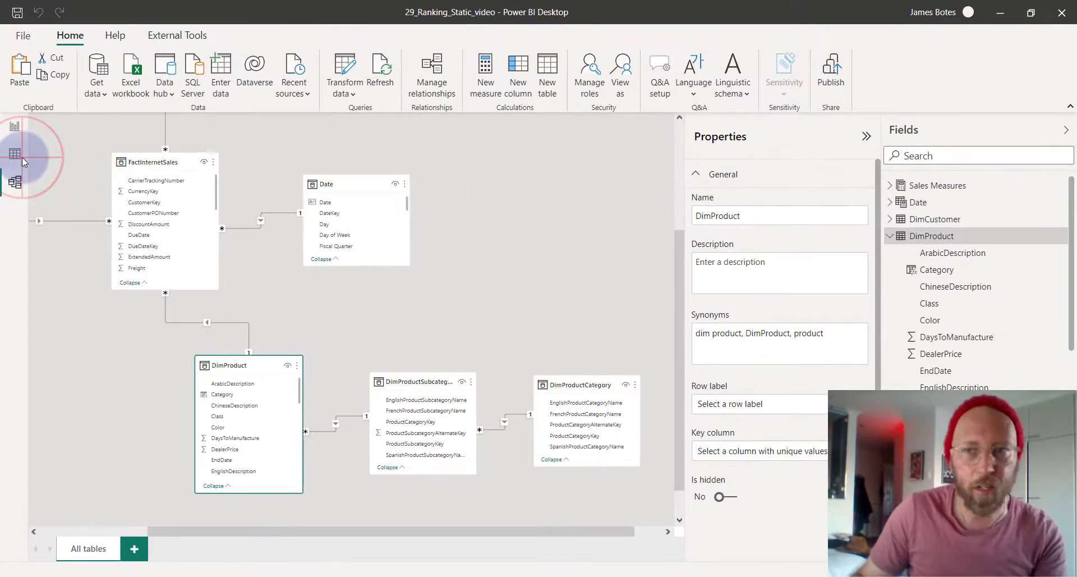
pyautogui.click(15, 154)
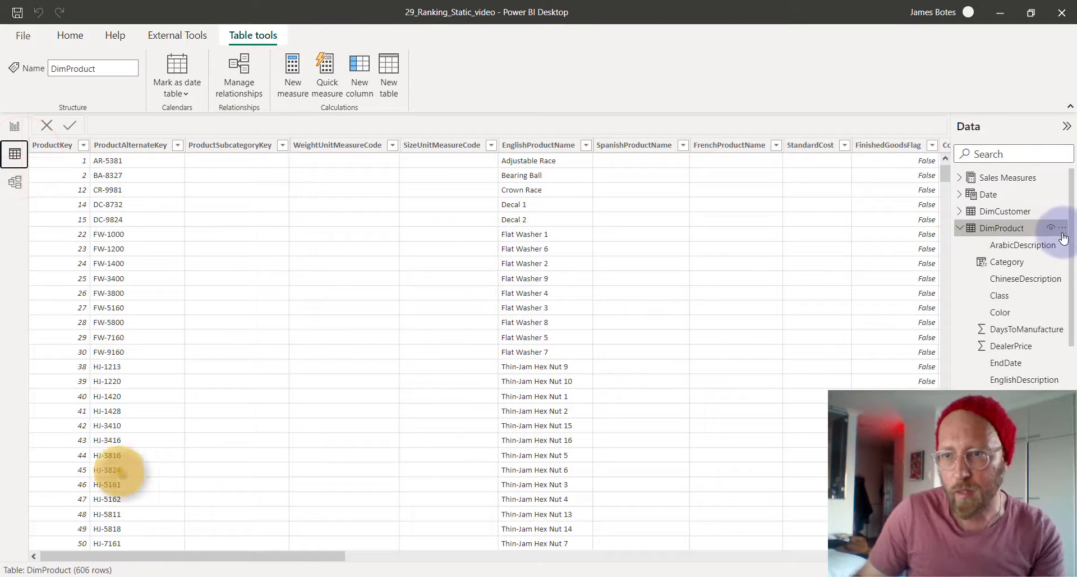
# Step: Add a new calculated column to DimProduct and insert the RANKX function
pyautogui.rightClick(1038, 227)
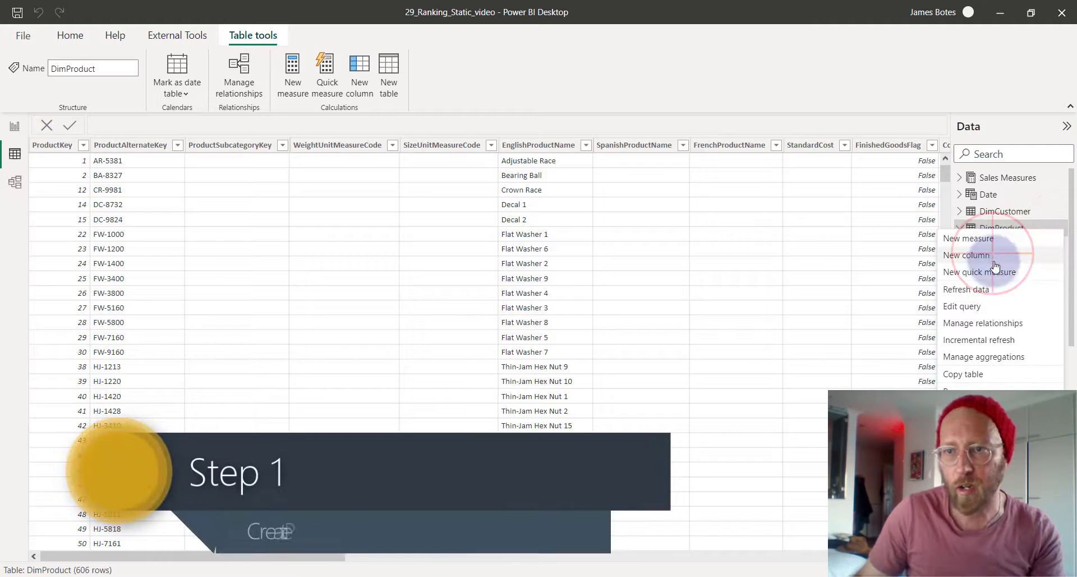
pyautogui.press('Escape')
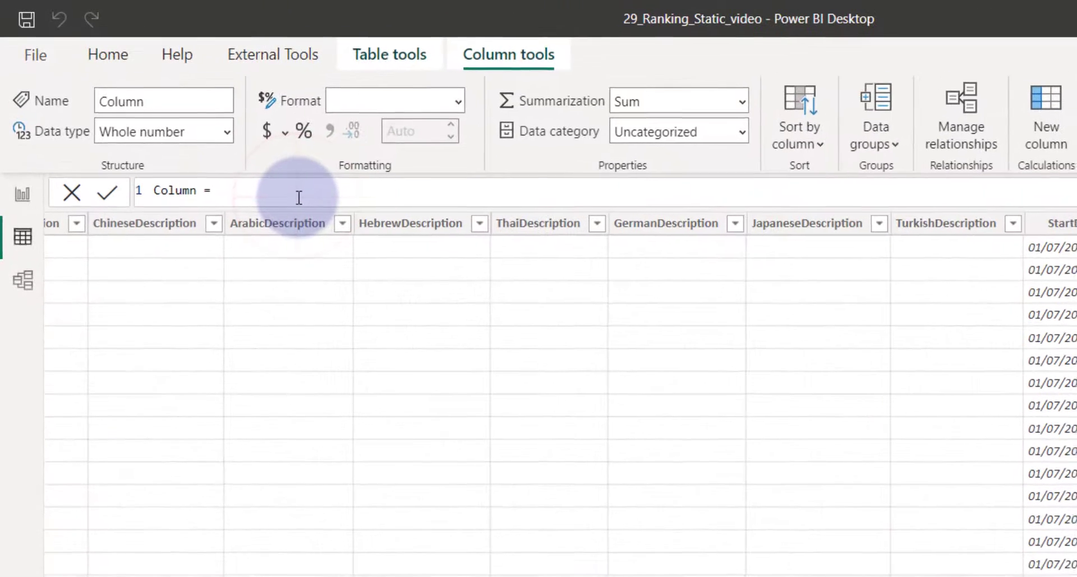
pyautogui.click(299, 197)
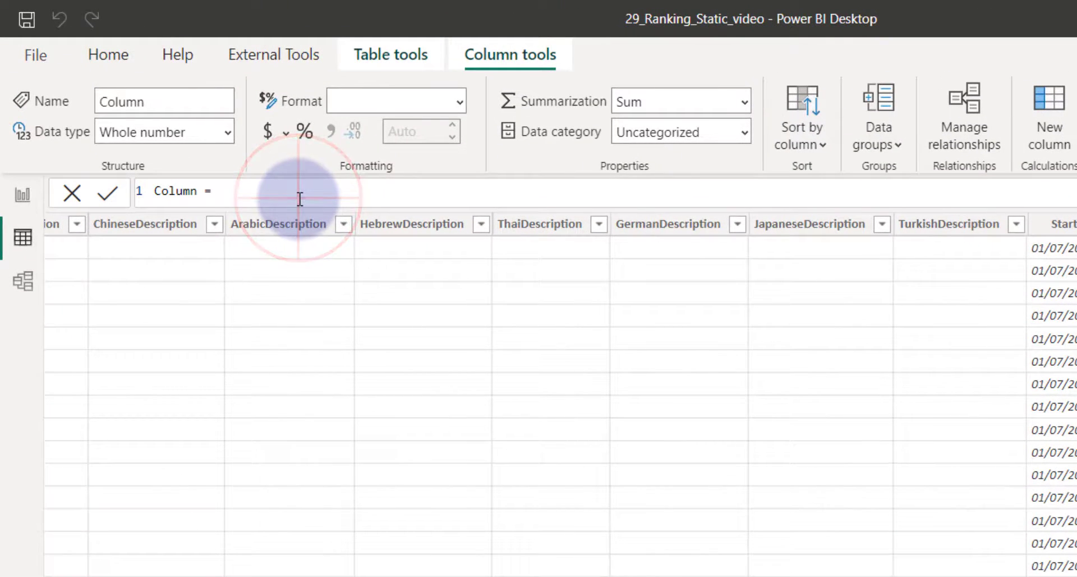
pyautogui.write('RANK')
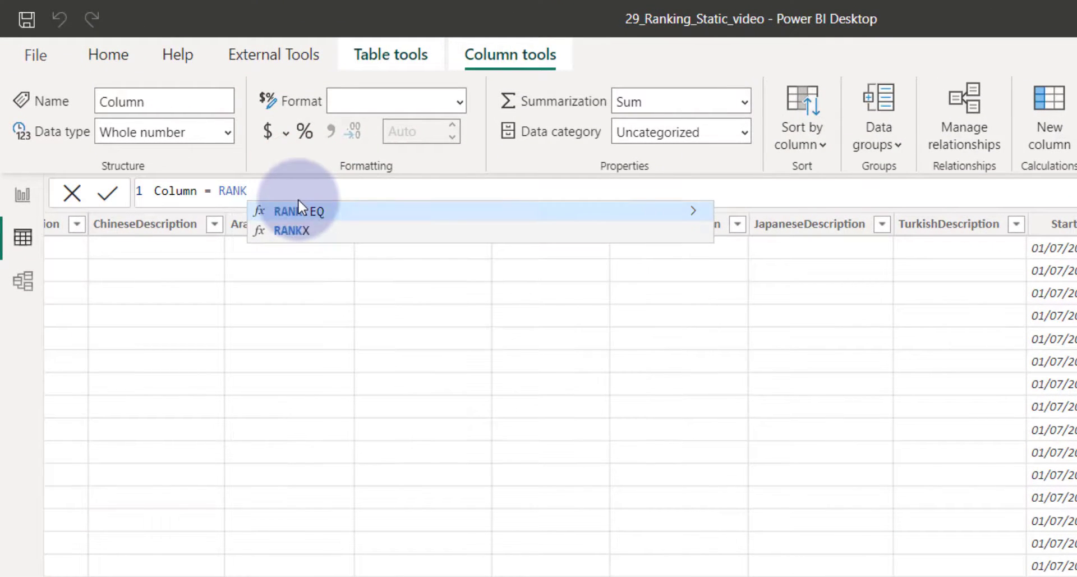
pyautogui.press('Down')
pyautogui.press('Tab')
# Step: Give RANKX the arguments ALL(DimProduct) and [Sales Amount] on separate lines
pyautogui.hotkey('shift', 'Return')
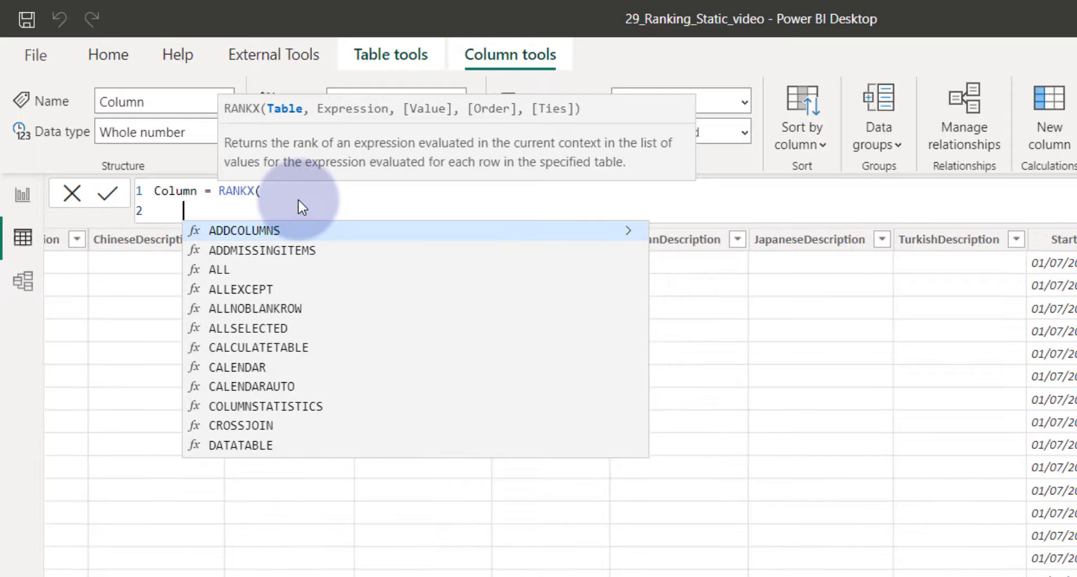
pyautogui.press('Tab')
pyautogui.press('BackSpace')
pyautogui.press('BackSpace')
pyautogui.press('BackSpace')
pyautogui.press('BackSpace')
pyautogui.press('BackSpace')
pyautogui.press('BackSpace')
pyautogui.press('BackSpace')
pyautogui.press('BackSpace')
pyautogui.press('BackSpace')
pyautogui.press('BackSpace')
pyautogui.press('BackSpace')
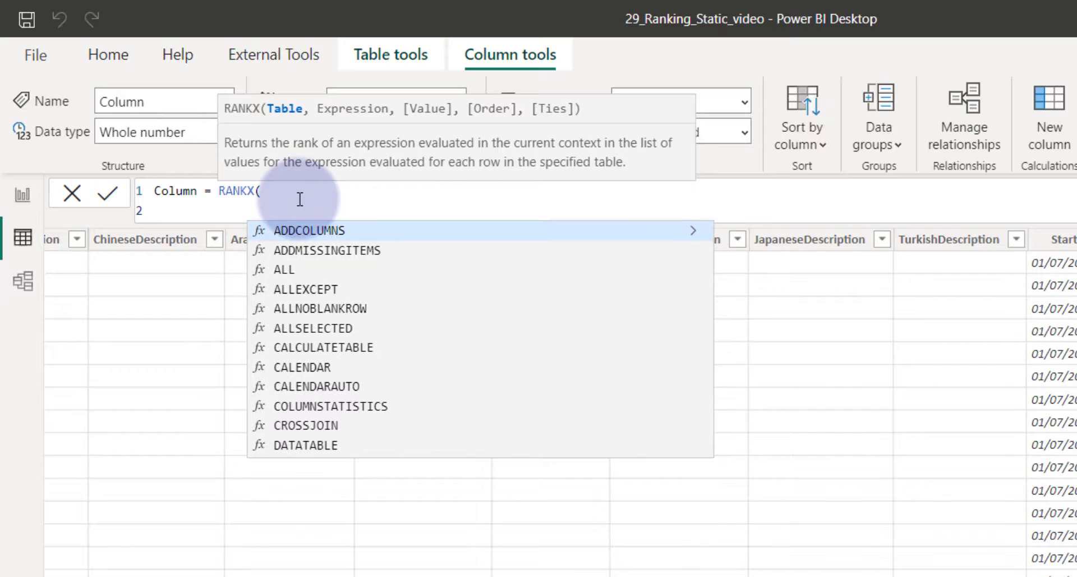
pyautogui.write('ALL(')
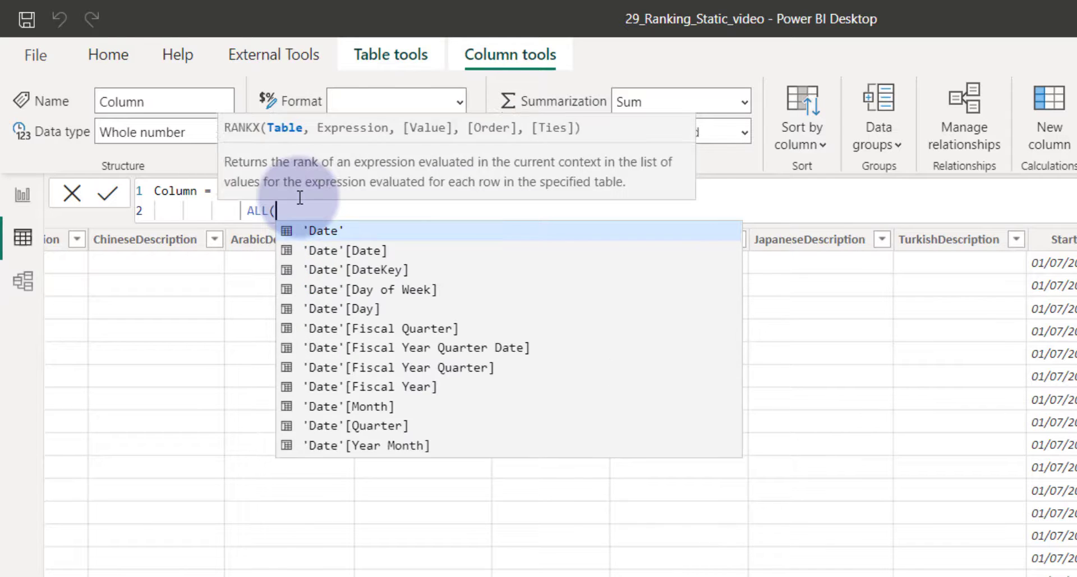
pyautogui.write('Dim')
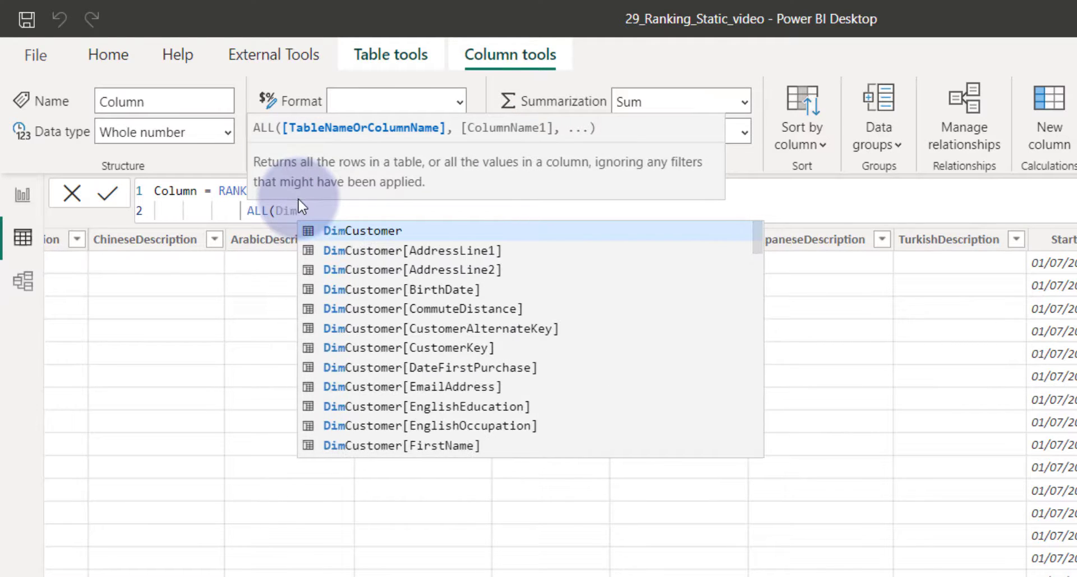
pyautogui.write('Product')
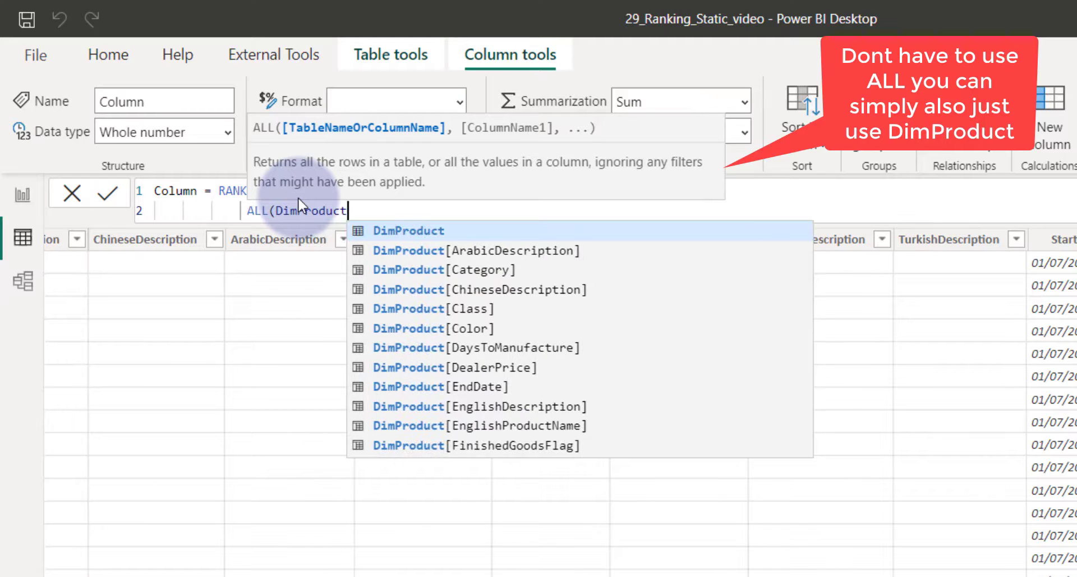
pyautogui.write(')')
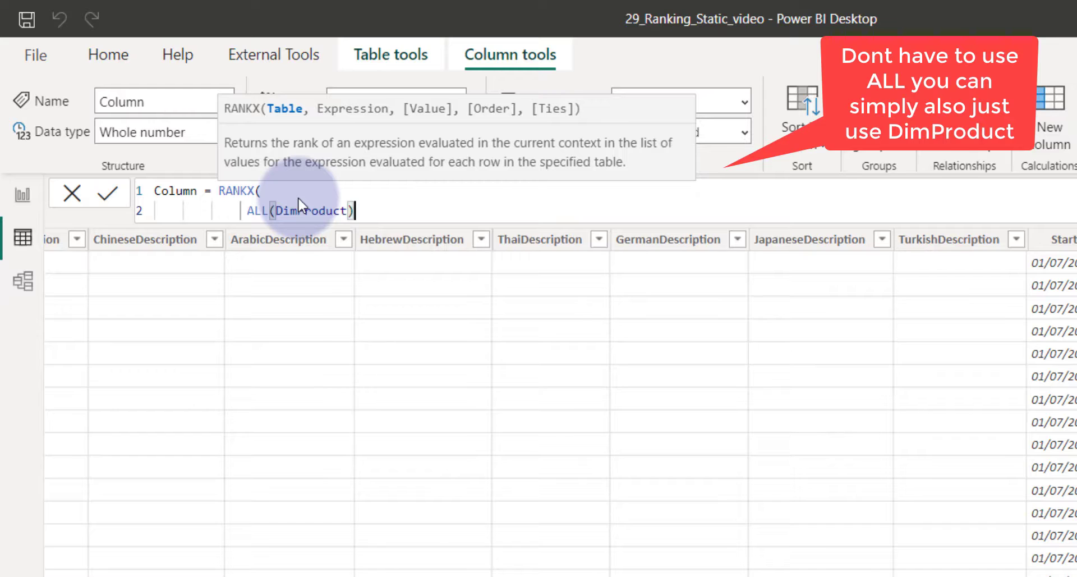
pyautogui.write(',')
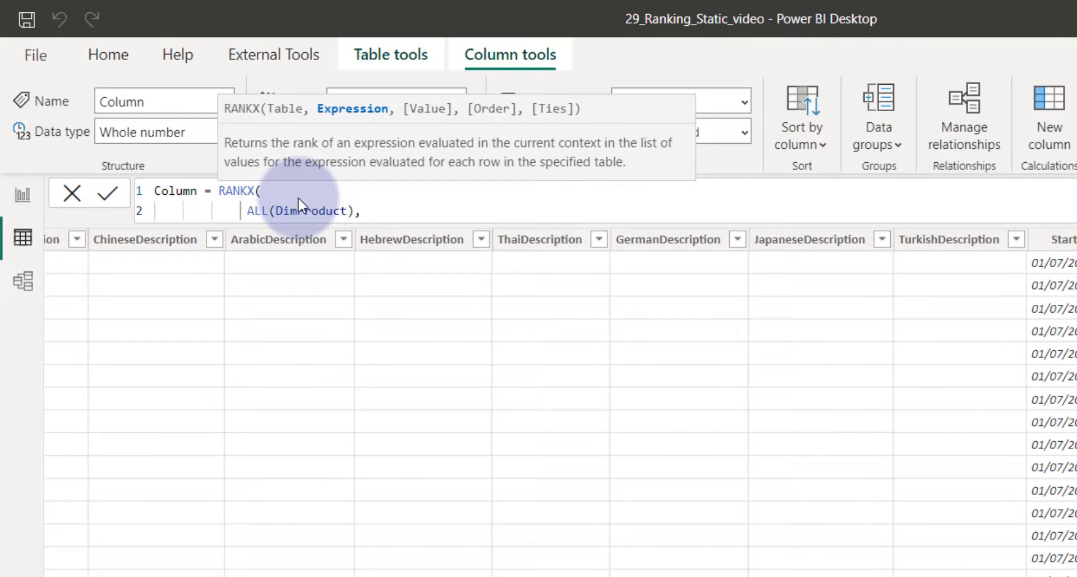
pyautogui.hotkey('shift', 'Return')
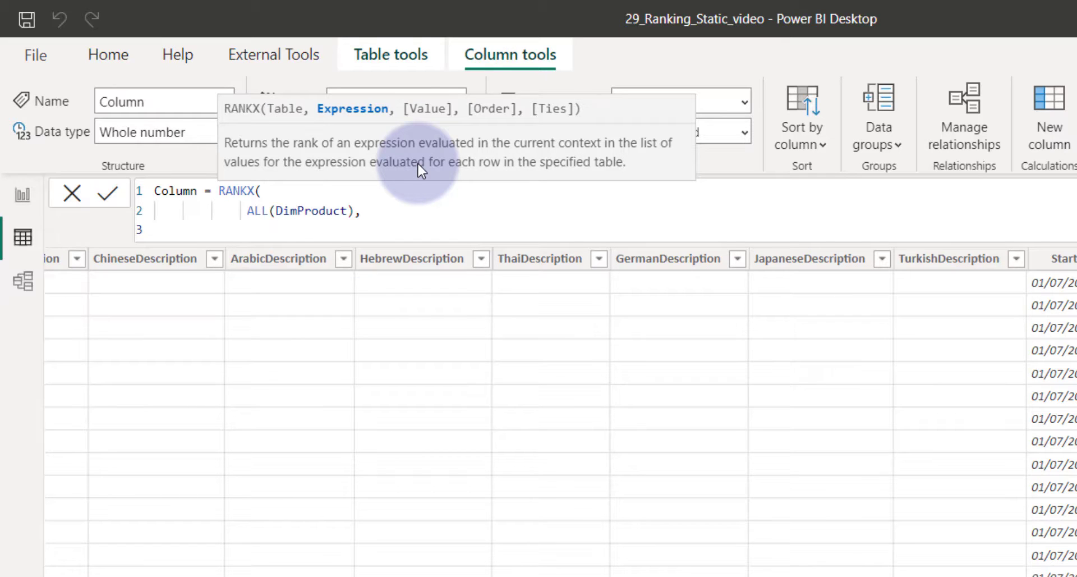
pyautogui.write('[Sales Amount]')
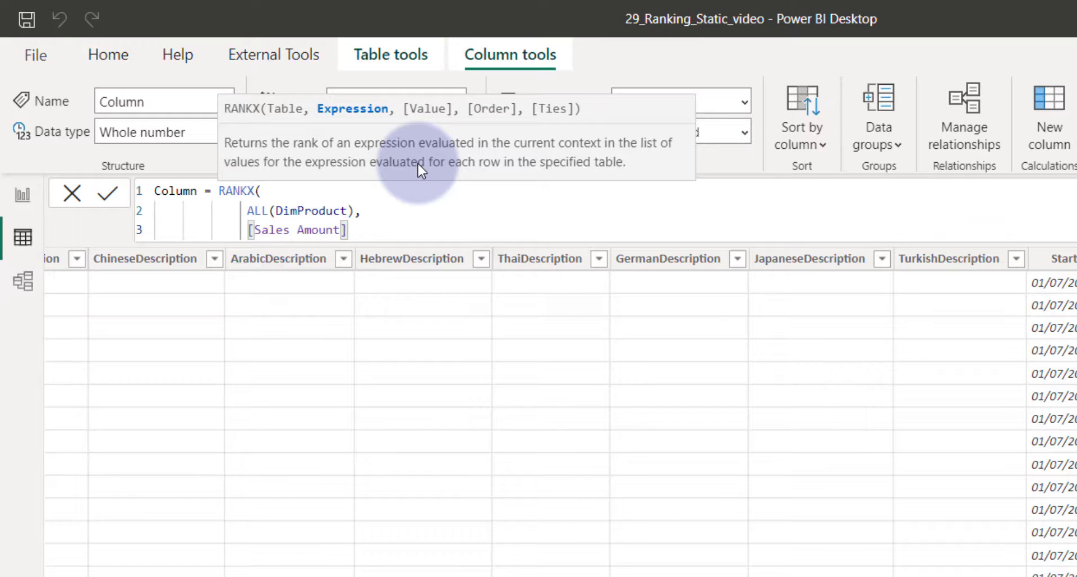
pyautogui.write(')')
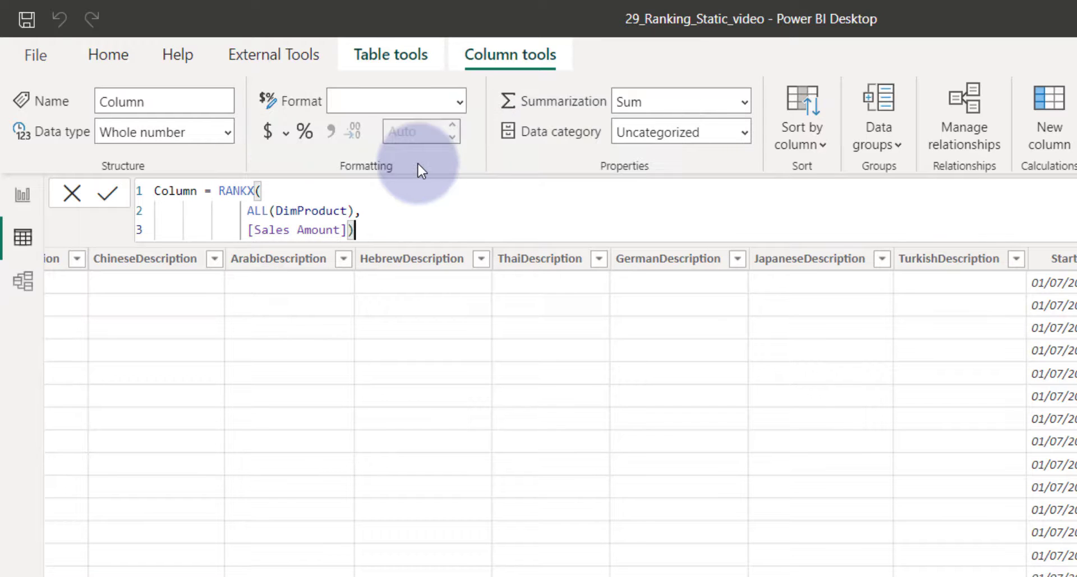
# Step: Rename the new column to Rank Product and commit its RANKX formula
pyautogui.doubleClick(174, 191)
pyautogui.click(173, 191)
pyautogui.write('Rankin')
pyautogui.write('g')
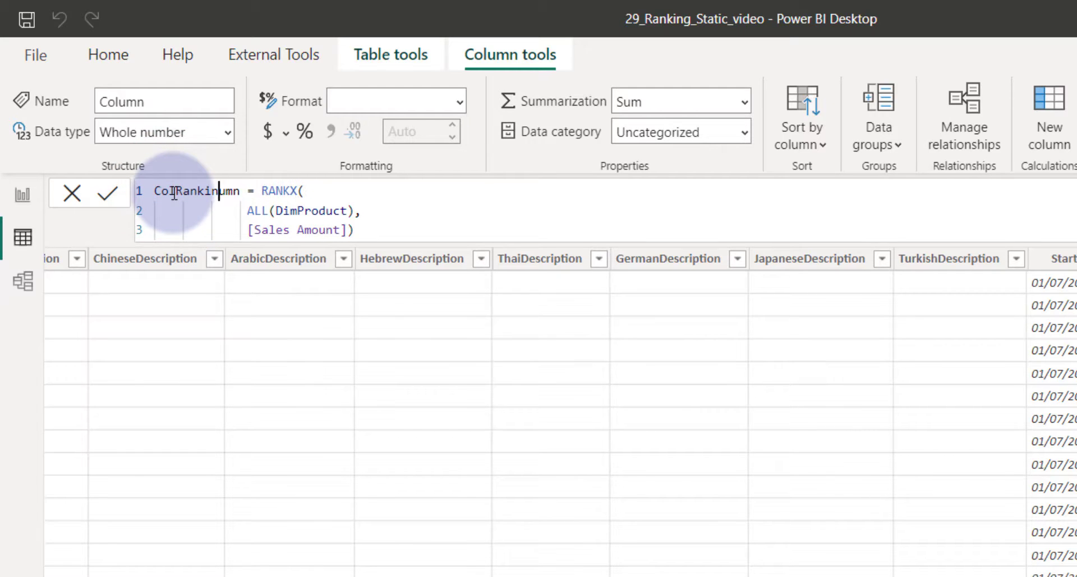
pyautogui.press('BackSpace')
pyautogui.press('BackSpace')
pyautogui.press('BackSpace')
pyautogui.press('BackSpace')
pyautogui.press('BackSpace')
pyautogui.press('BackSpace')
pyautogui.press('BackSpace')
pyautogui.press('BackSpace')
pyautogui.press('BackSpace')
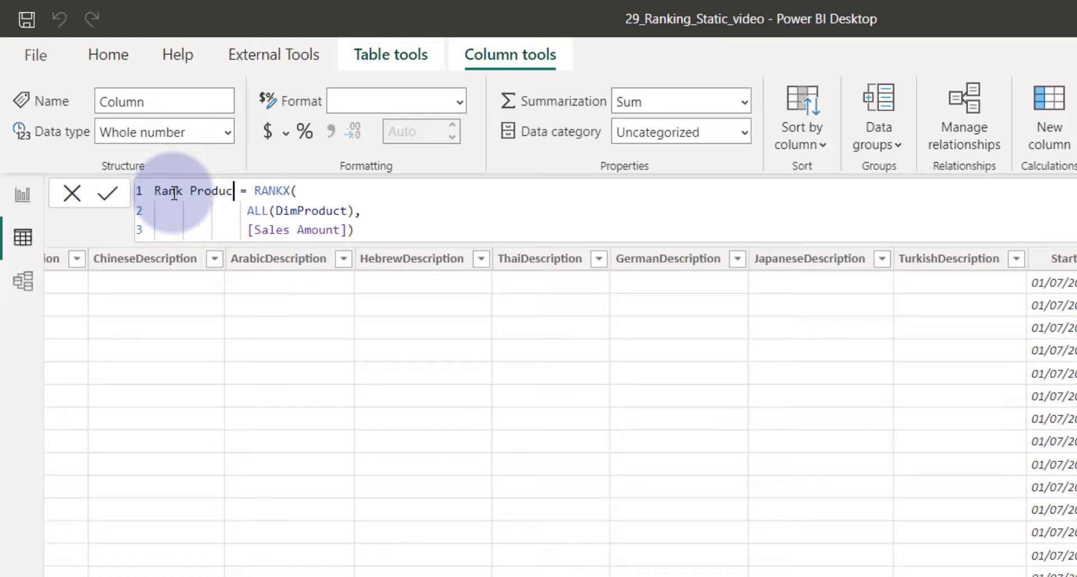
pyautogui.write('t')
pyautogui.click(113, 196)
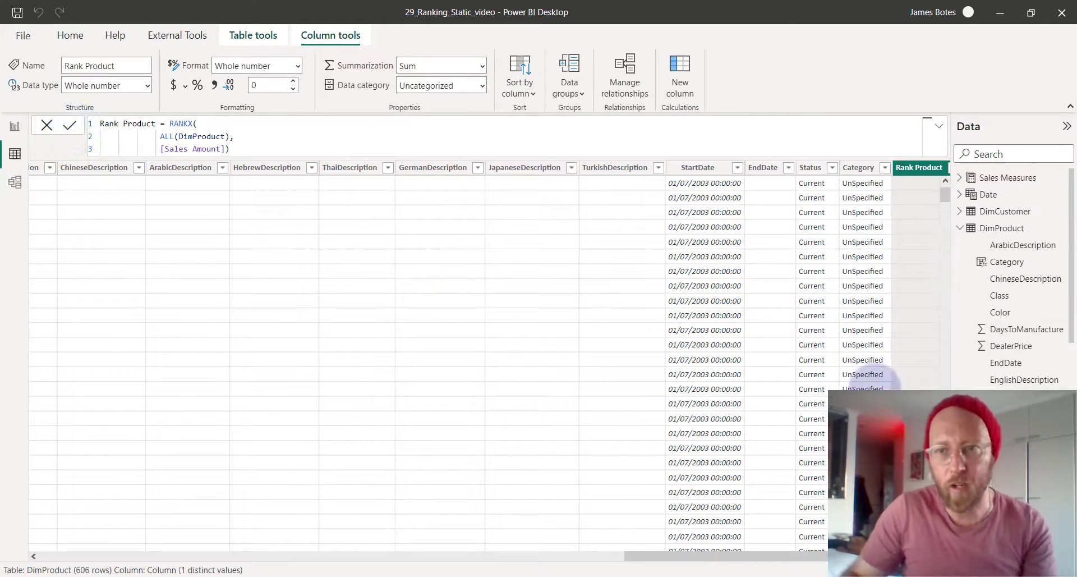
pyautogui.click(635, 552)
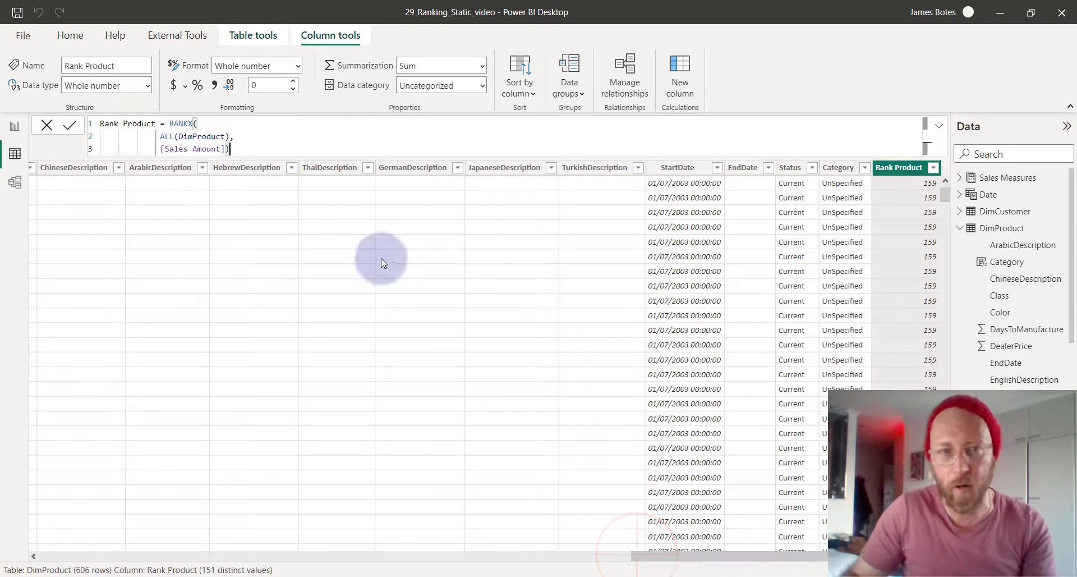
# Step: Add Rank Product to the product sales table as Don't summarize, sorted ascending from rank 1
pyautogui.click(14, 126)
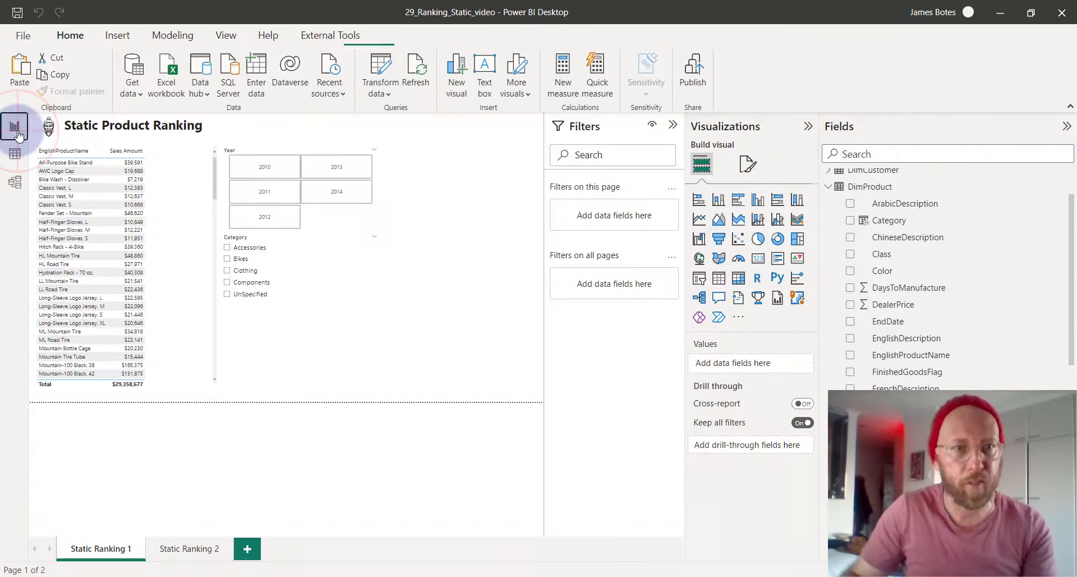
pyautogui.click(181, 182)
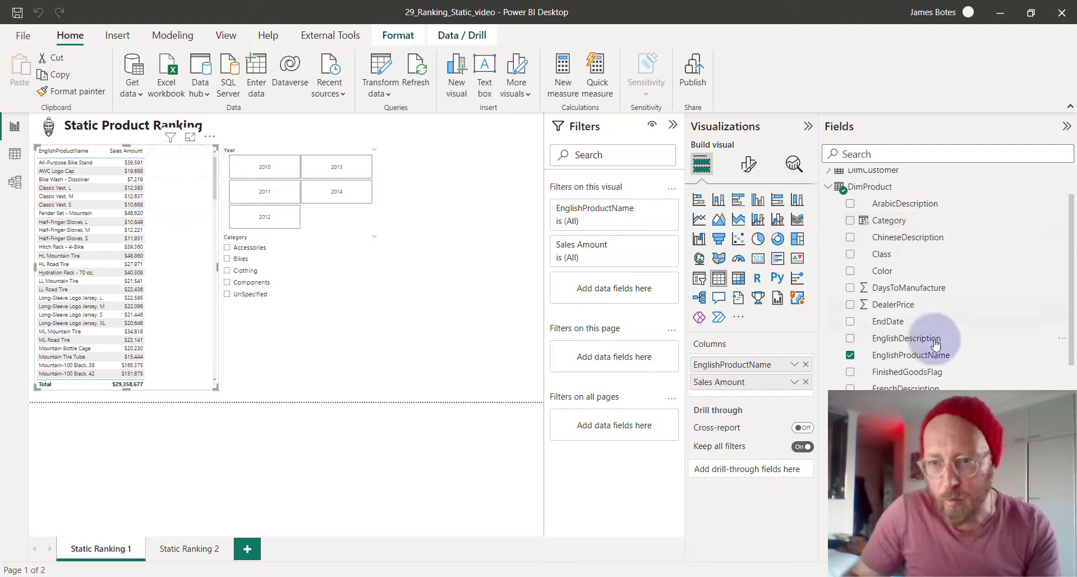
pyautogui.scroll(-5, 935, 343)
pyautogui.moveTo(909, 397); pyautogui.dragTo(183, 245)
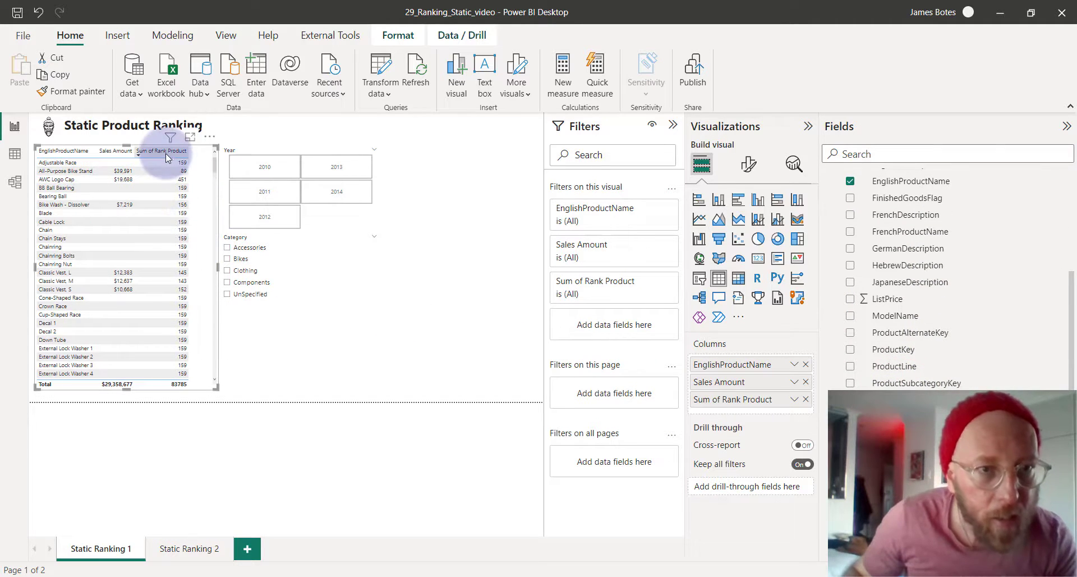
pyautogui.click(166, 154)
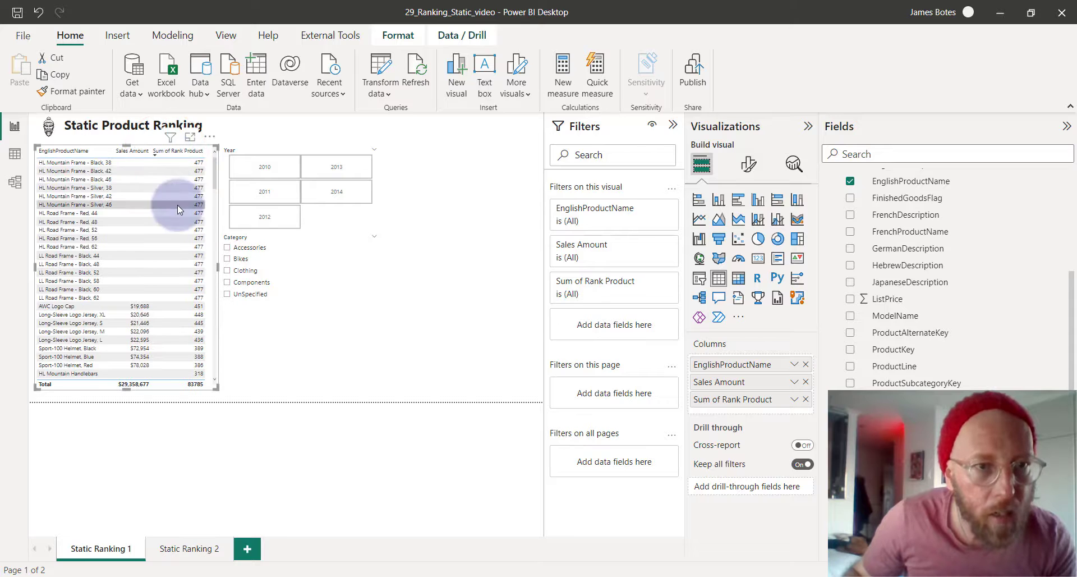
pyautogui.click(173, 151)
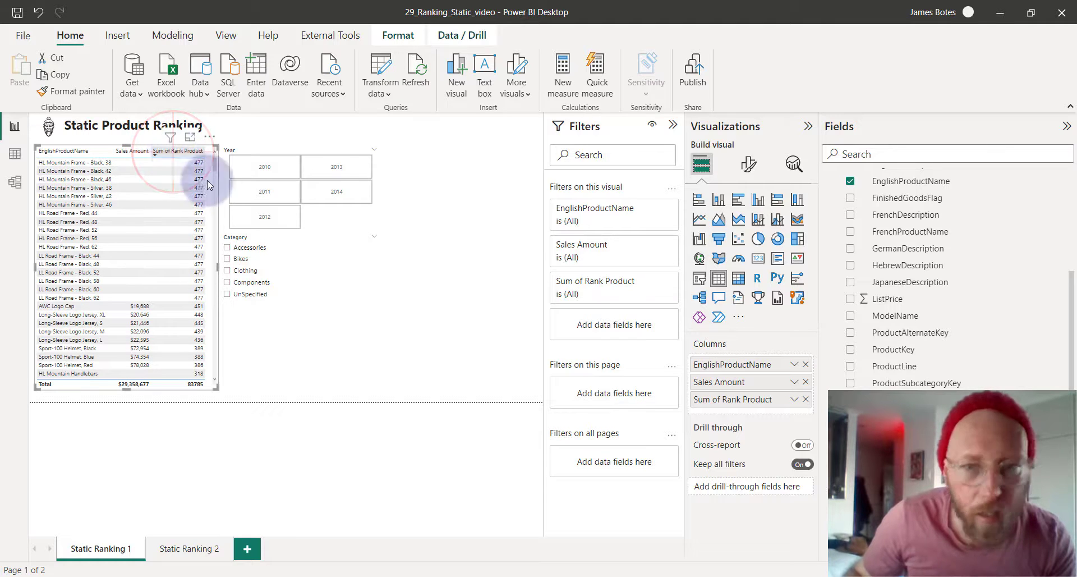
pyautogui.click(794, 399)
pyautogui.click(850, 209)
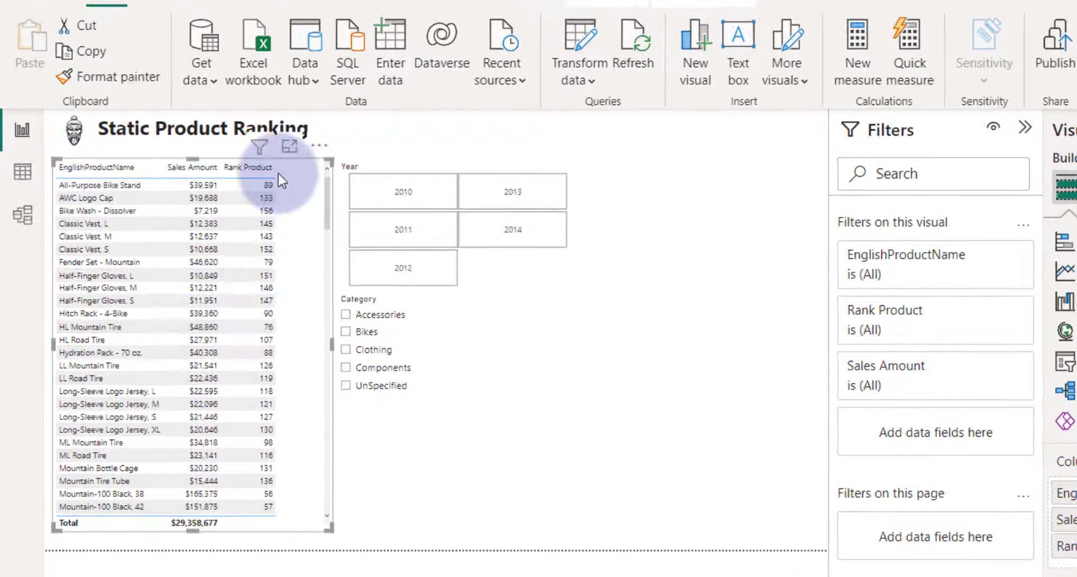
pyautogui.click(253, 175)
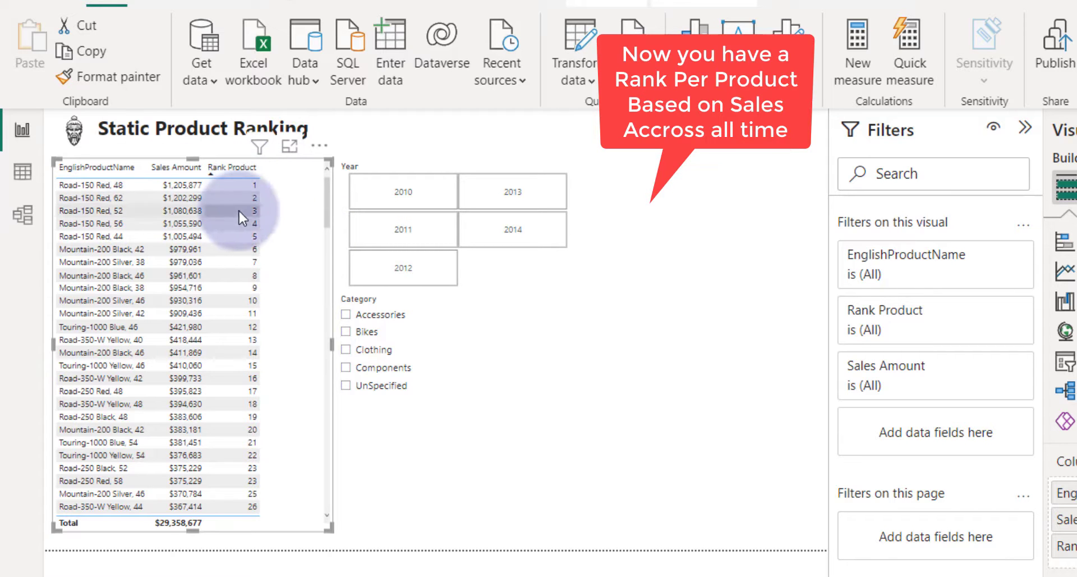
# Step: Scroll the ranking table, then try the Accessories, Bikes and Clothing category filters and clear them
pyautogui.scroll(-15, 278, 339)
pyautogui.scroll(-2, 293, 362)
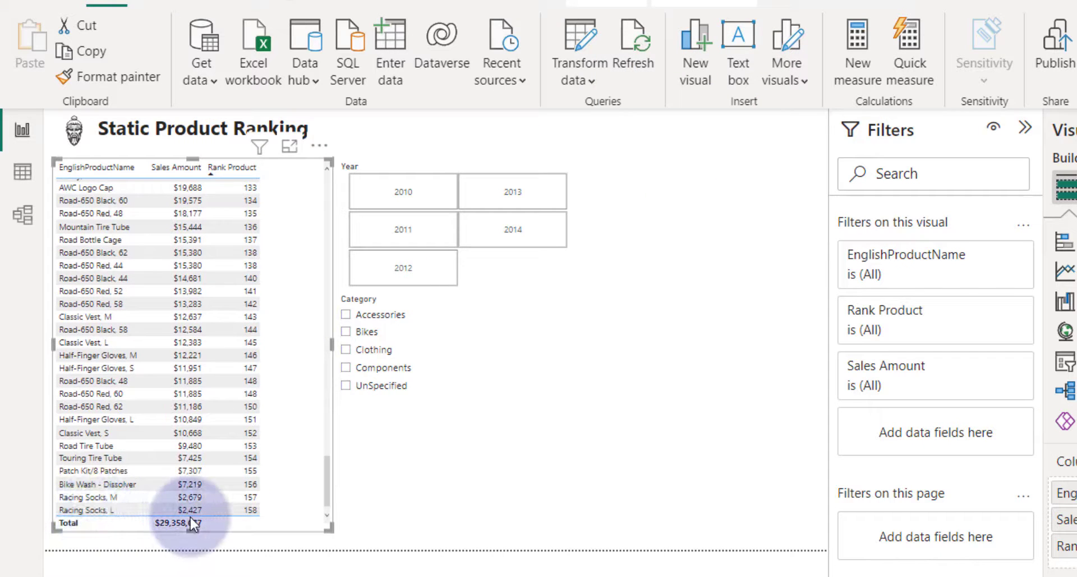
pyautogui.scroll(20, 280, 307)
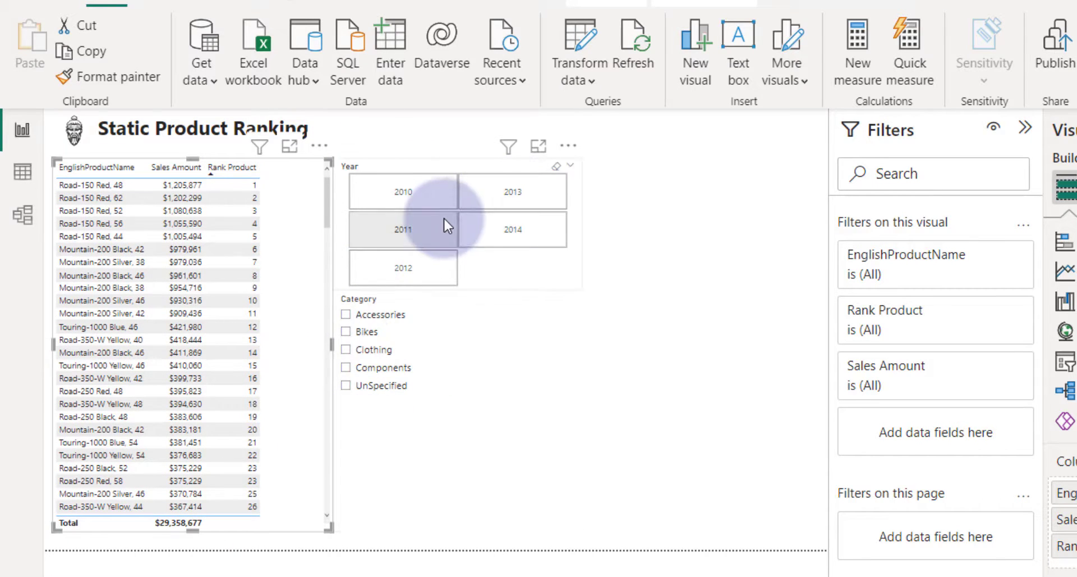
pyautogui.click(383, 317)
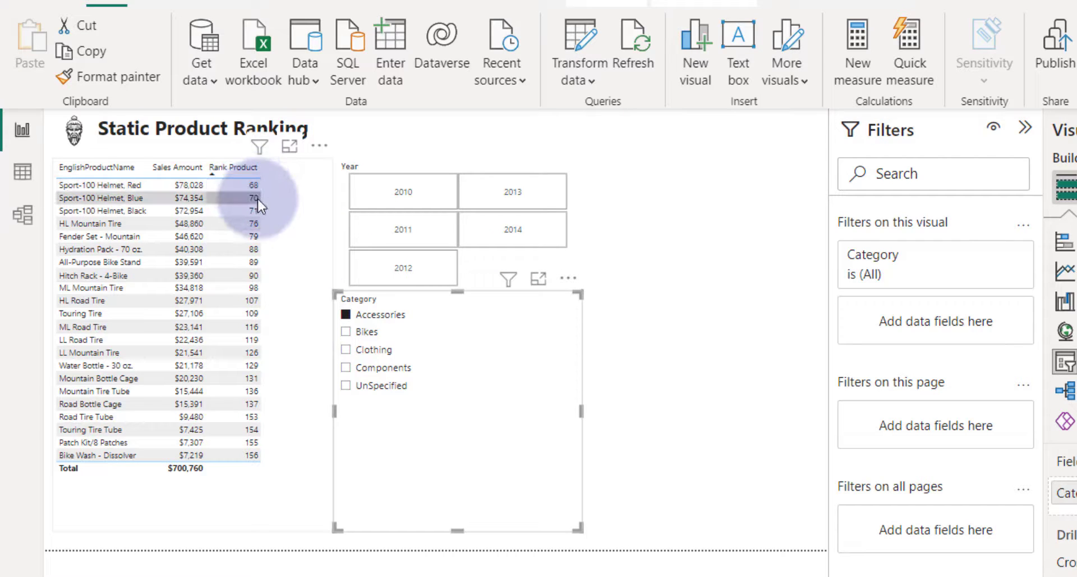
pyautogui.moveTo(258, 198)
pyautogui.click(358, 334)
pyautogui.click(383, 350)
pyautogui.click(381, 354)
# Step: Filter the table by years 2013, 2011 and 2010, then go to the Static Ranking 2 page
pyautogui.click(386, 184)
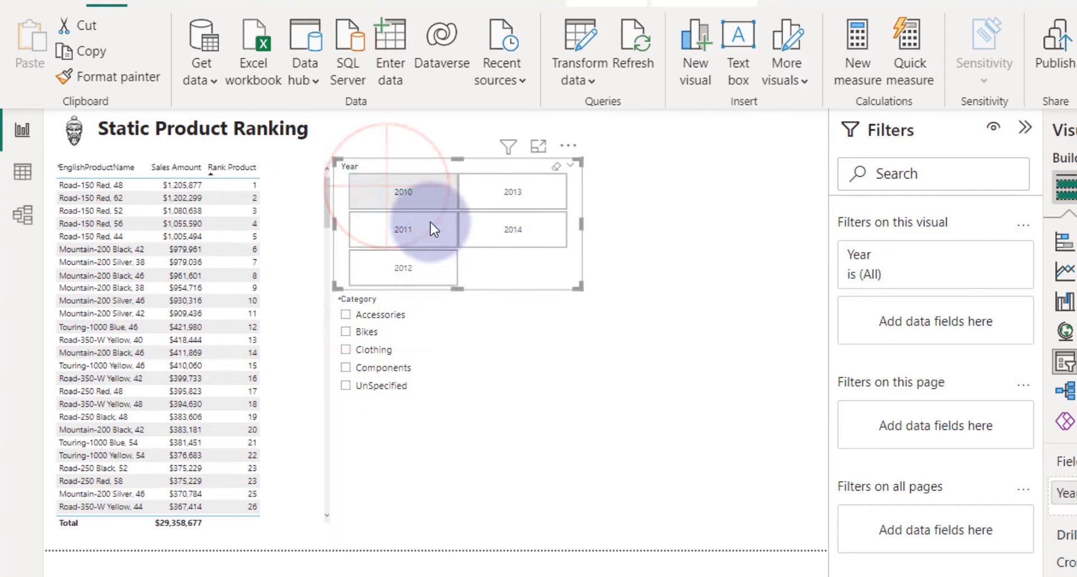
pyautogui.click(508, 194)
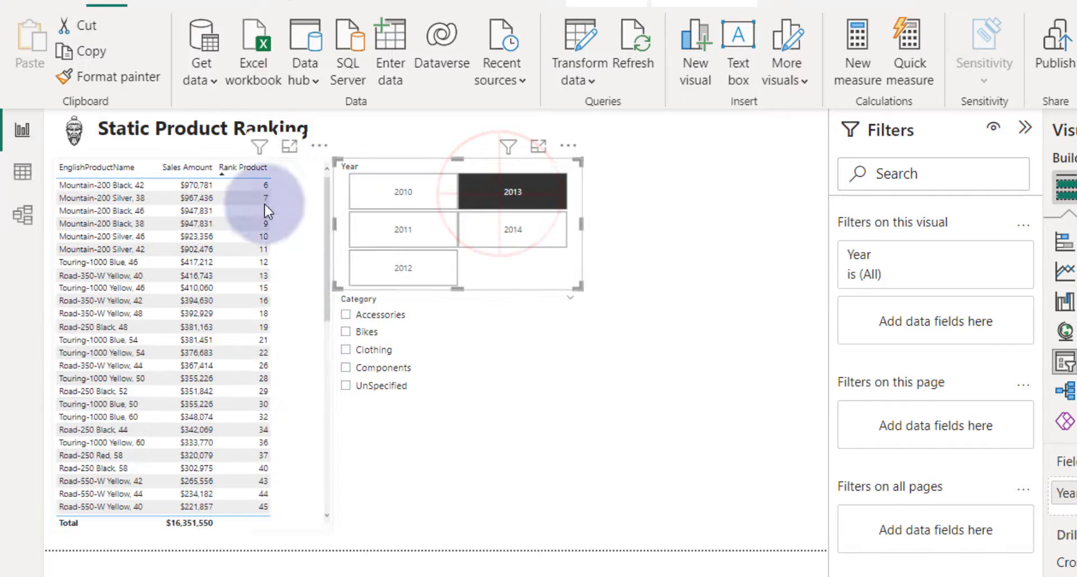
pyautogui.click(390, 229)
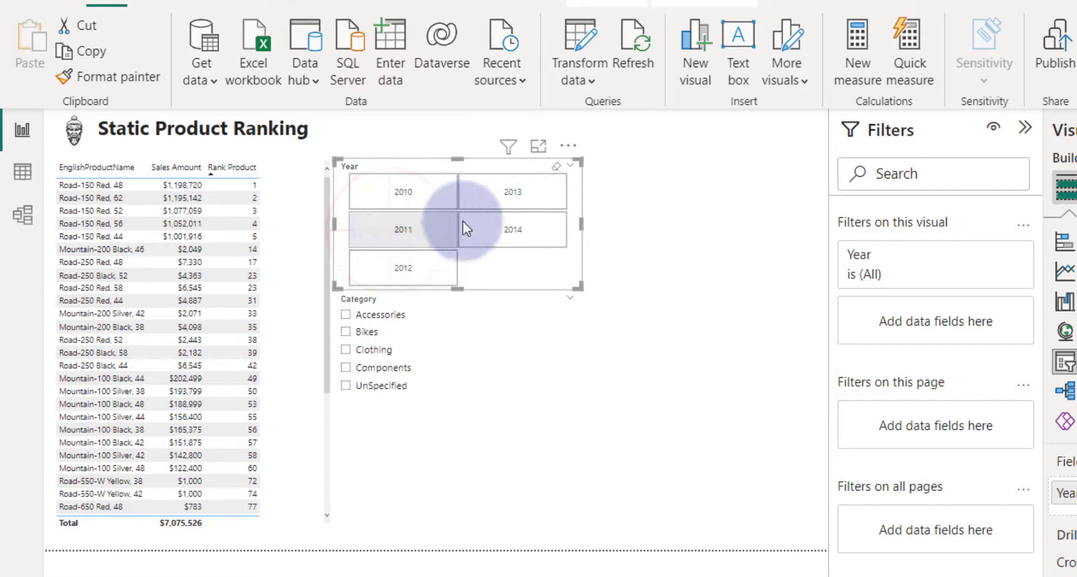
pyautogui.click(378, 231)
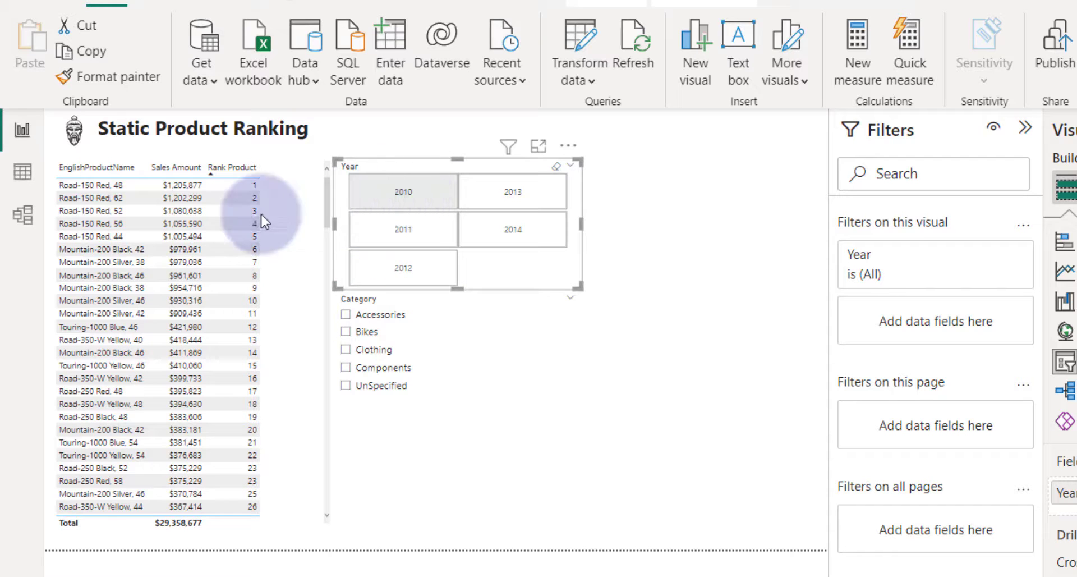
pyautogui.click(408, 190)
pyautogui.click(545, 198)
pyautogui.click(425, 200)
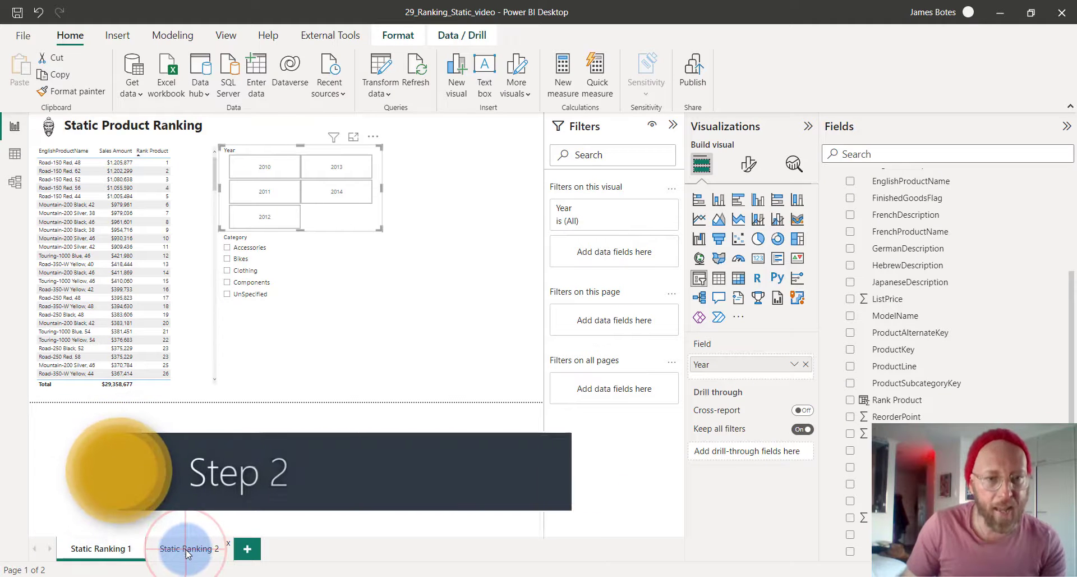
pyautogui.click(185, 548)
# Step: Insert DimProduct Category before Sales Amount in the table and sort rows with Accessories first
pyautogui.click(190, 229)
pyautogui.scroll(3, 939, 255)
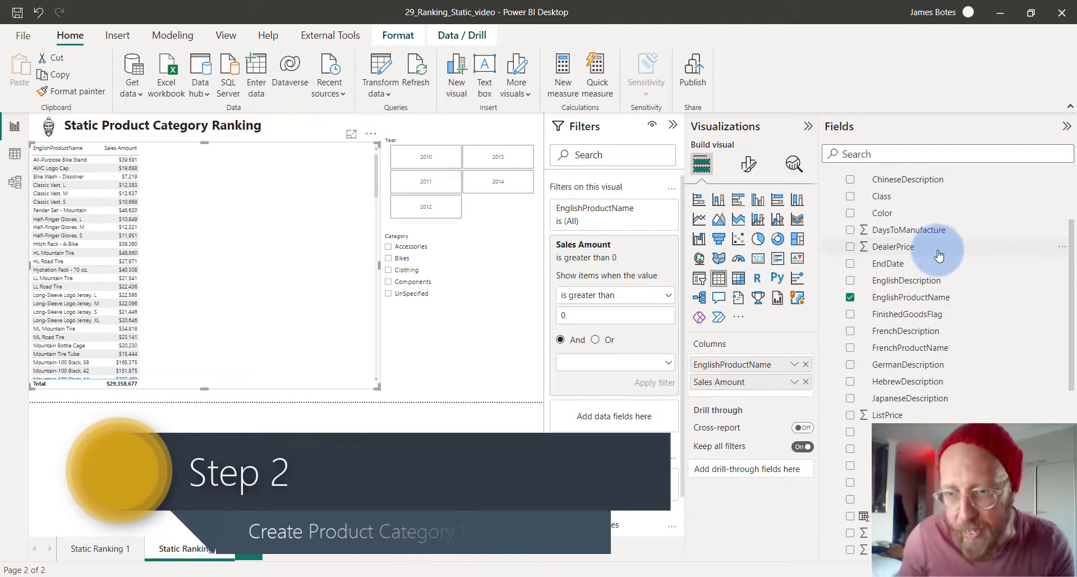
pyautogui.scroll(3, 939, 255)
pyautogui.click(216, 221)
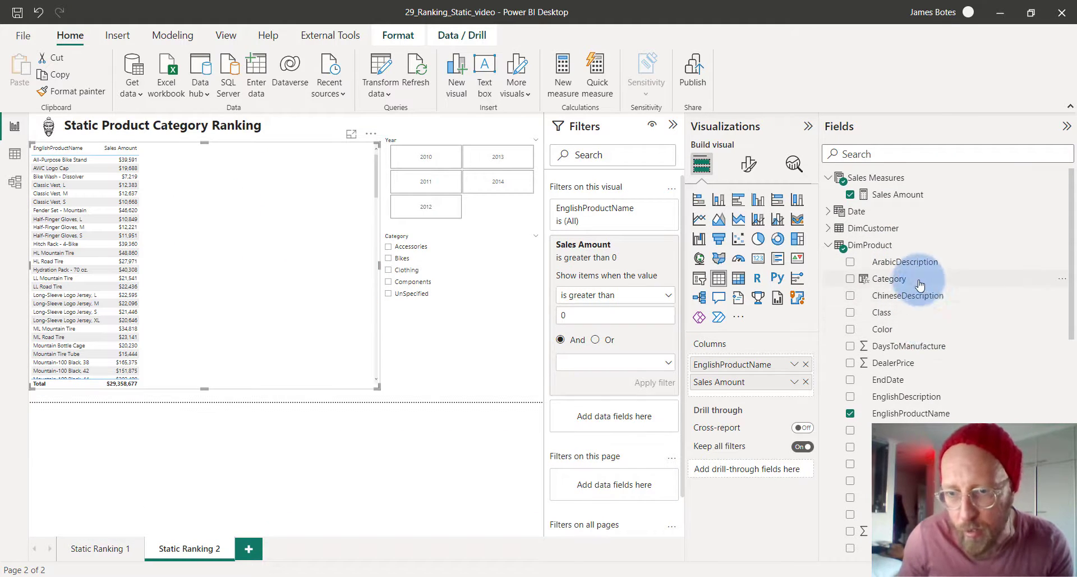
pyautogui.moveTo(920, 285); pyautogui.dragTo(231, 251)
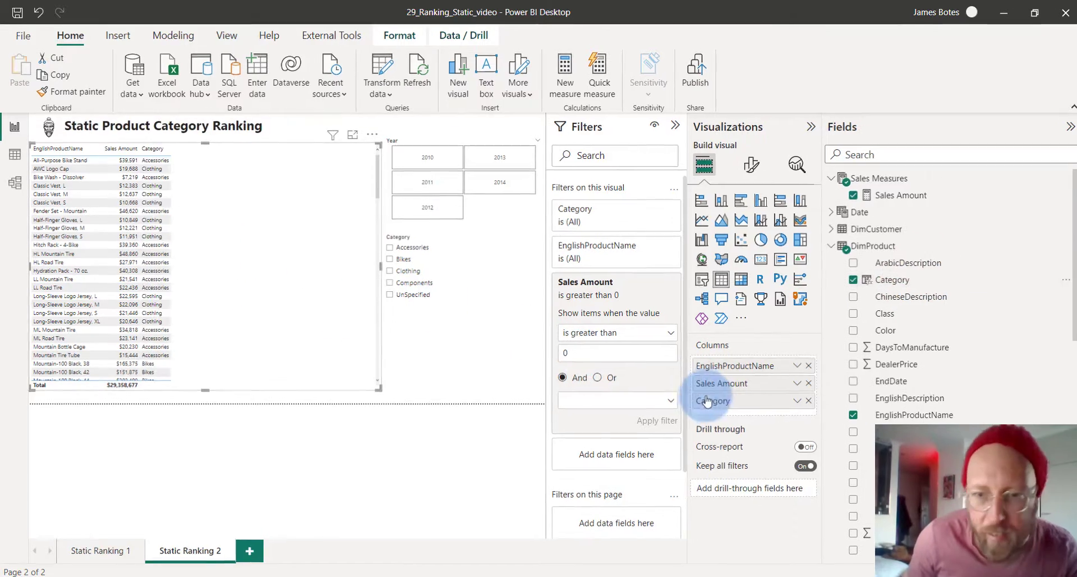
pyautogui.moveTo(713, 405); pyautogui.dragTo(761, 397)
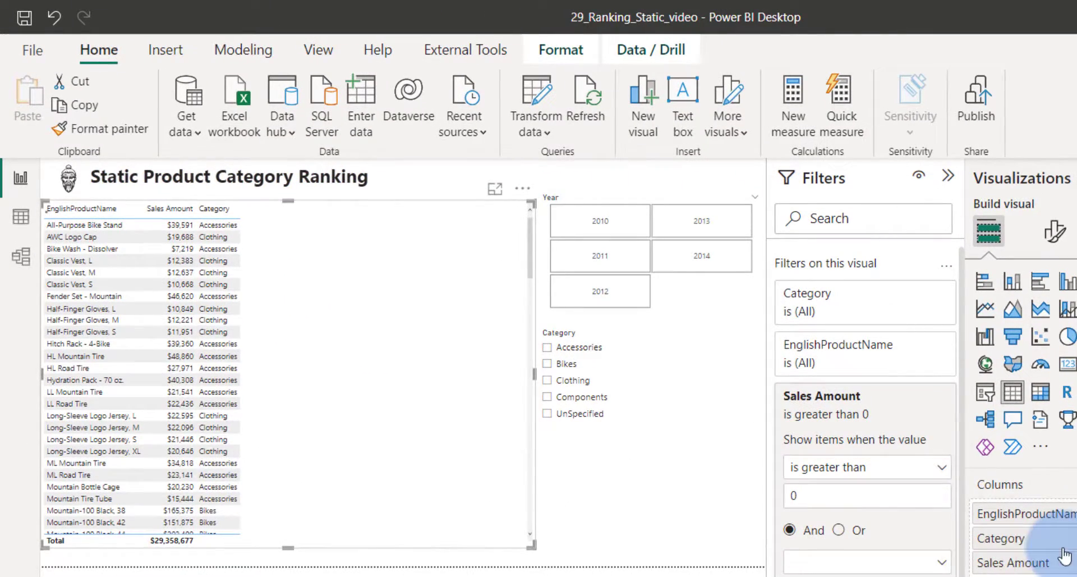
pyautogui.click(168, 199)
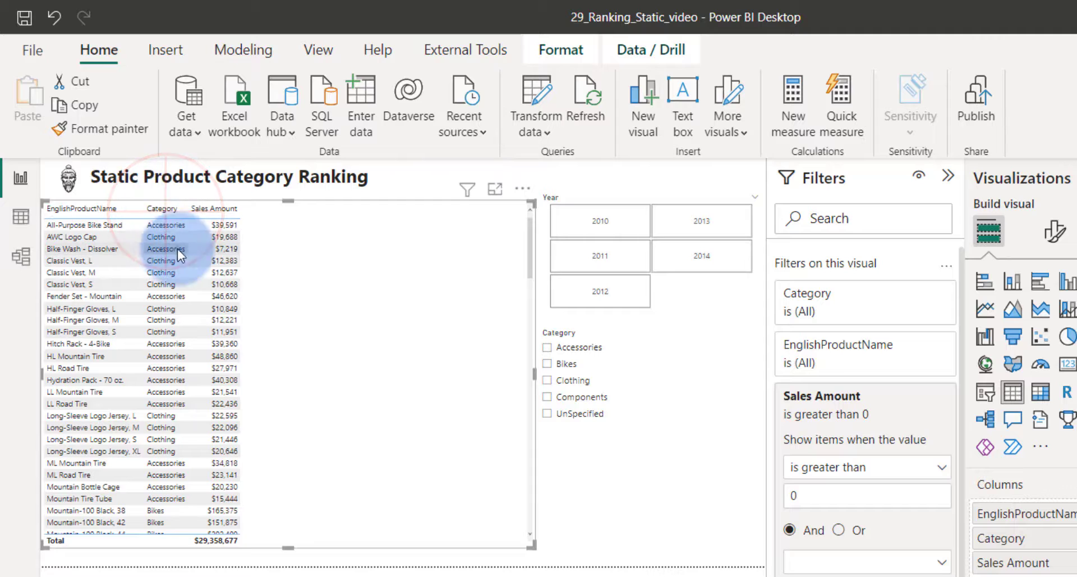
pyautogui.click(159, 209)
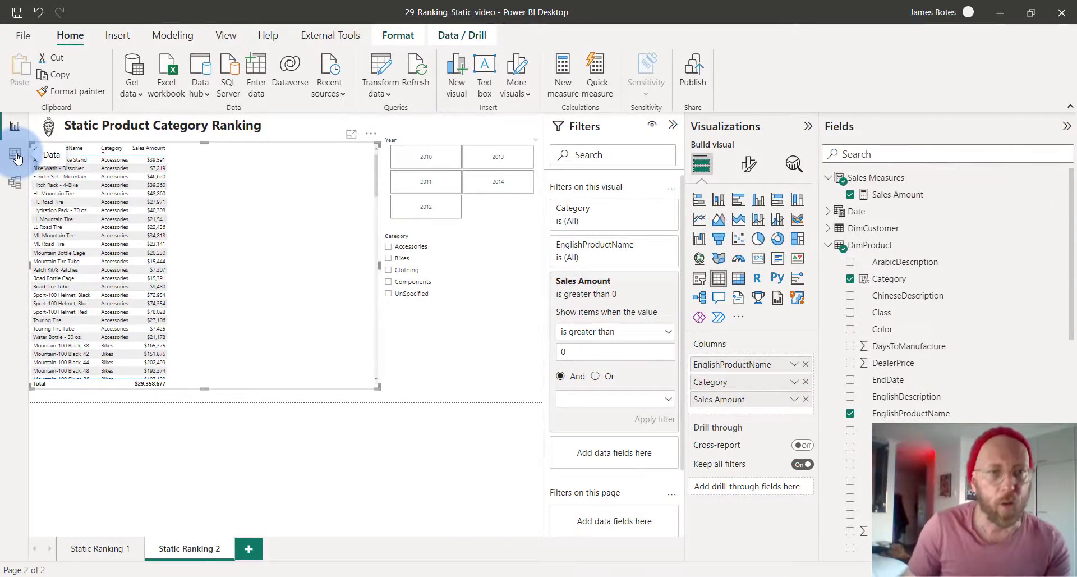
# Step: Start a new calculated column on DimProduct from the Data view
pyautogui.click(18, 191)
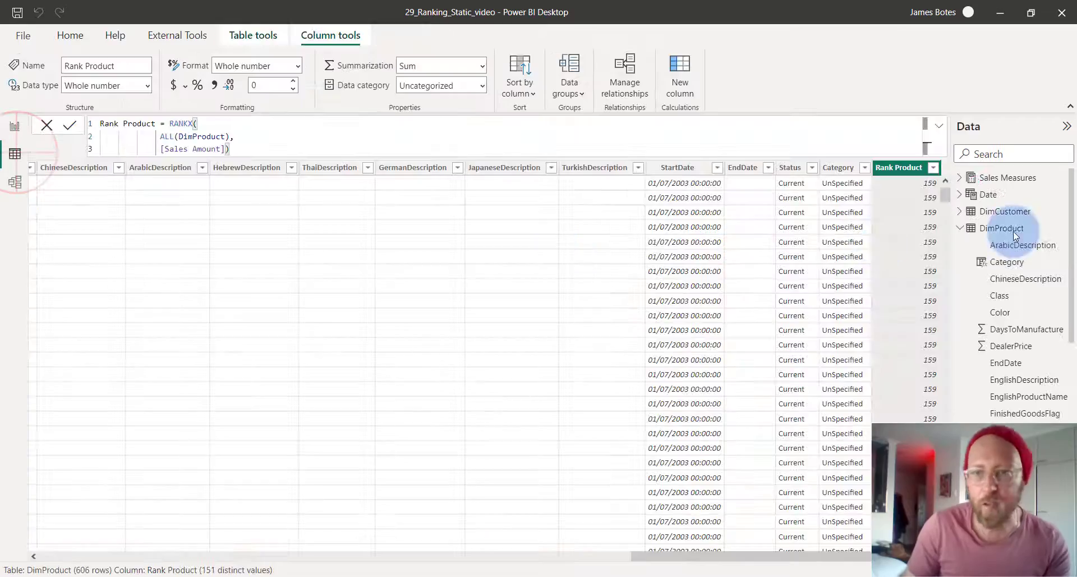
pyautogui.click(1002, 227)
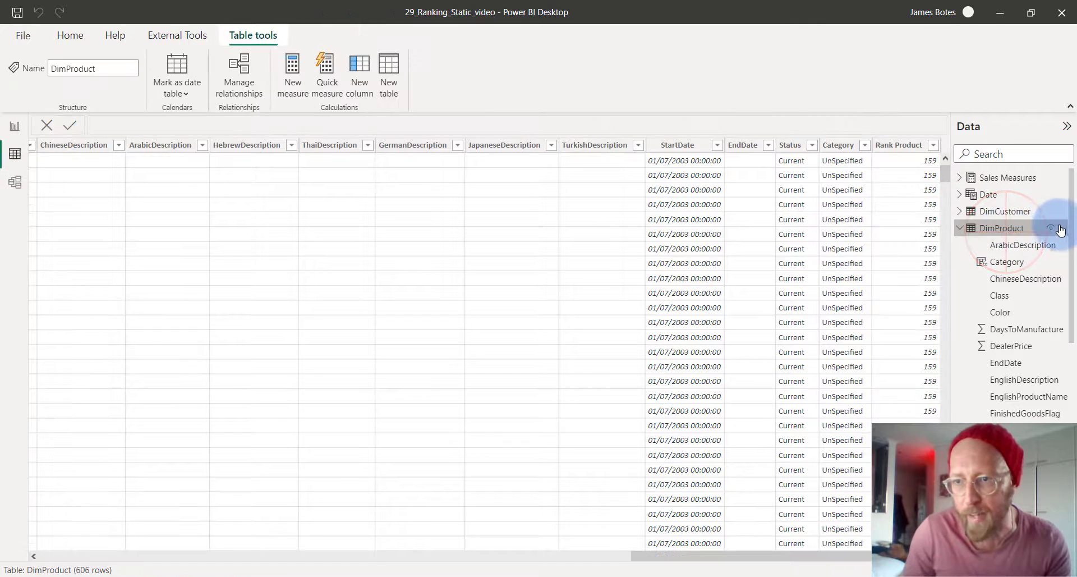
pyautogui.click(1062, 227)
pyautogui.click(981, 259)
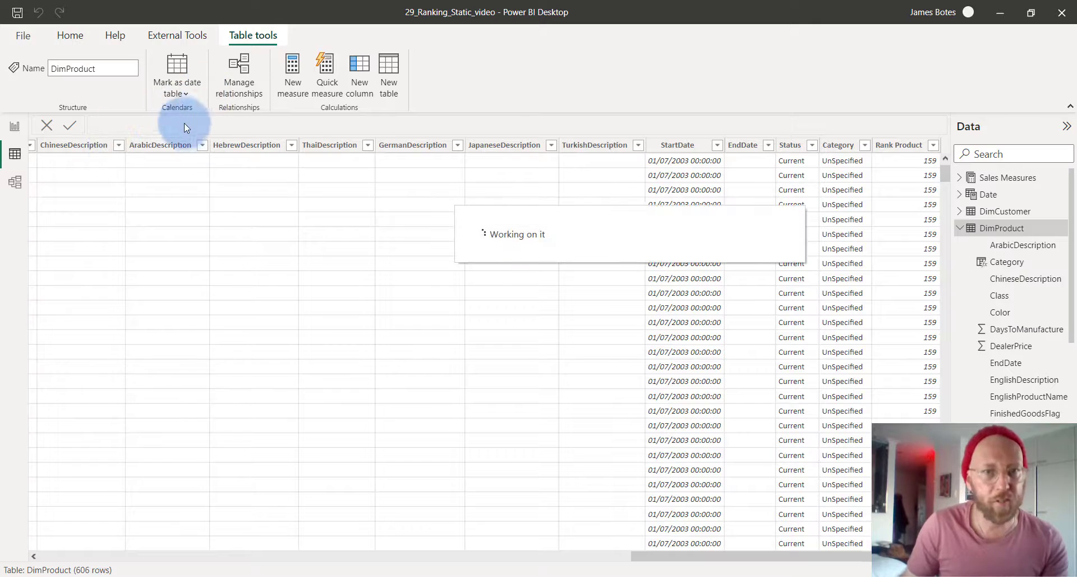
pyautogui.click(217, 126)
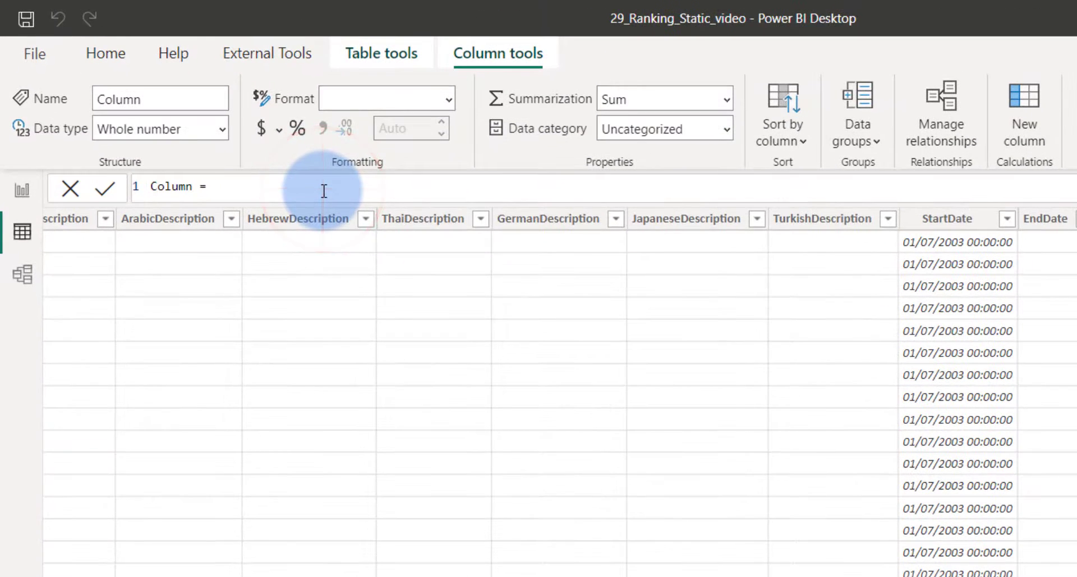
# Step: Enter RANKX with ALLEXCEPT(DimProduct, DimProduct[Category]… as its table argument
pyautogui.write('RAN')
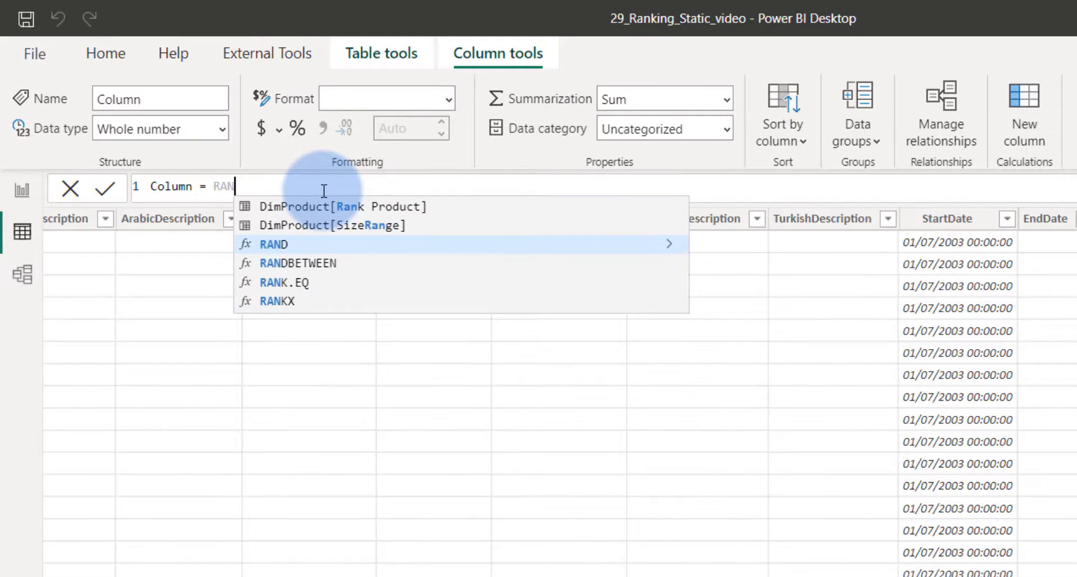
pyautogui.press('Down')
pyautogui.press('Down')
pyautogui.press('Down')
pyautogui.press('Tab')
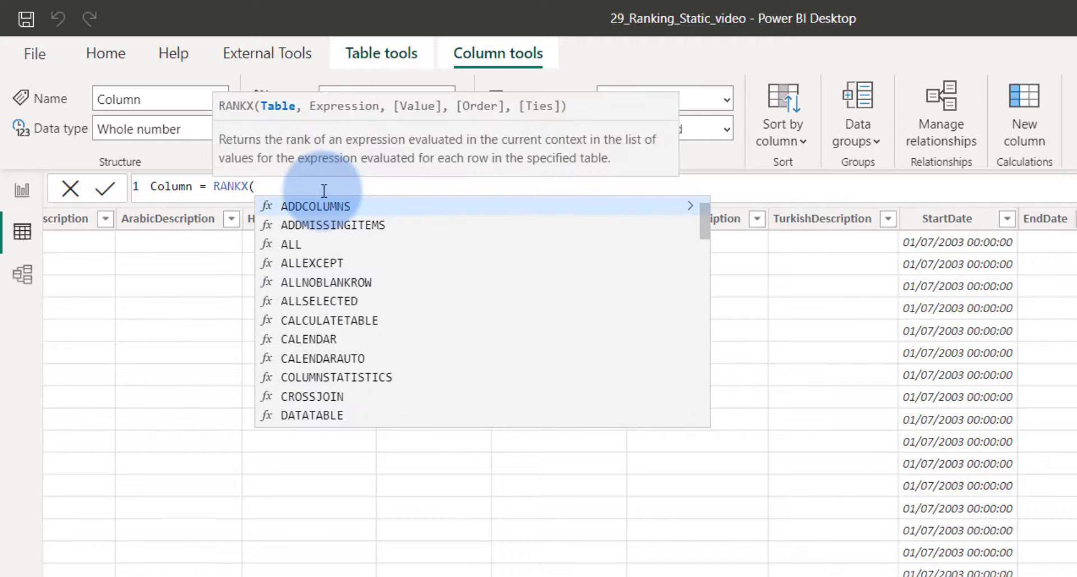
pyautogui.hotkey('shift', 'Return')
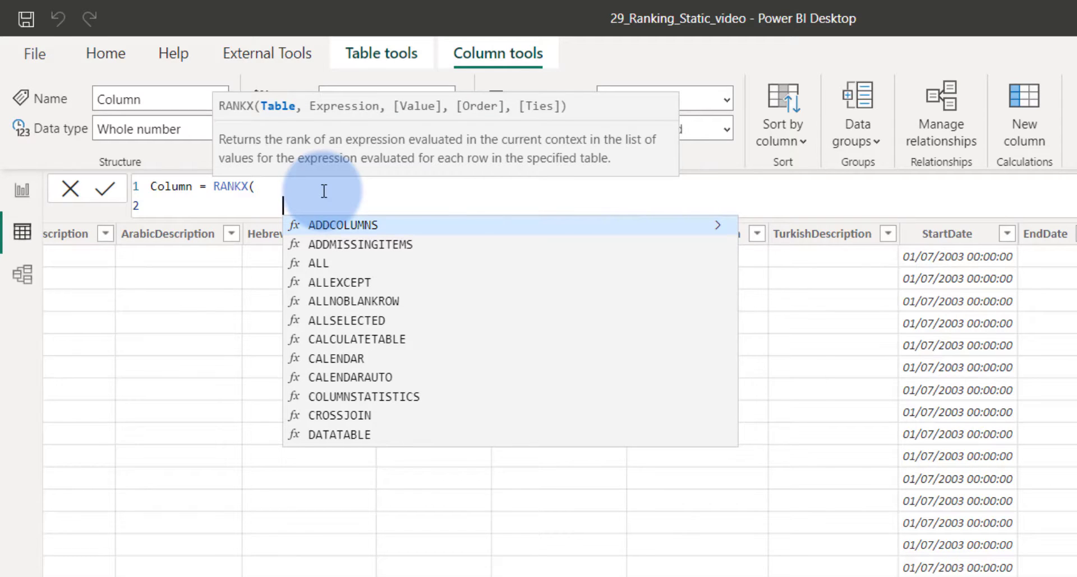
pyautogui.write('ALL')
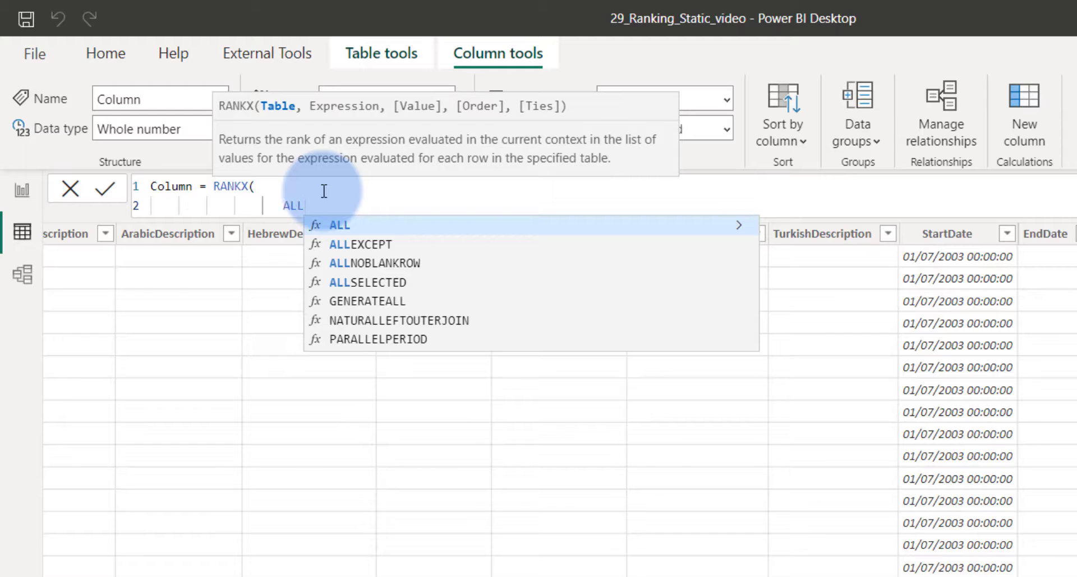
pyautogui.press('Down')
pyautogui.press('Tab')
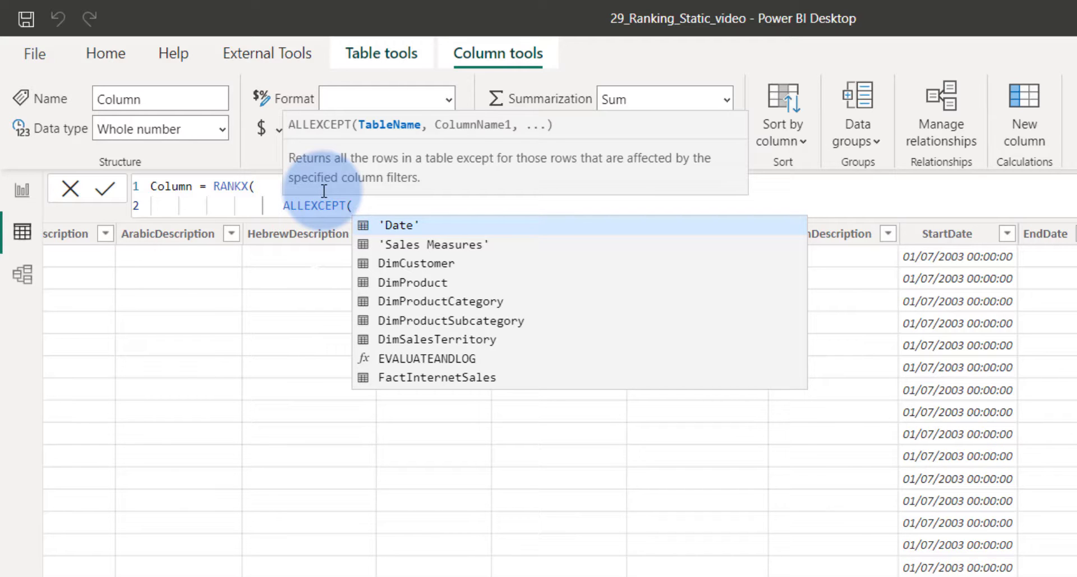
pyautogui.write('DimProduct')
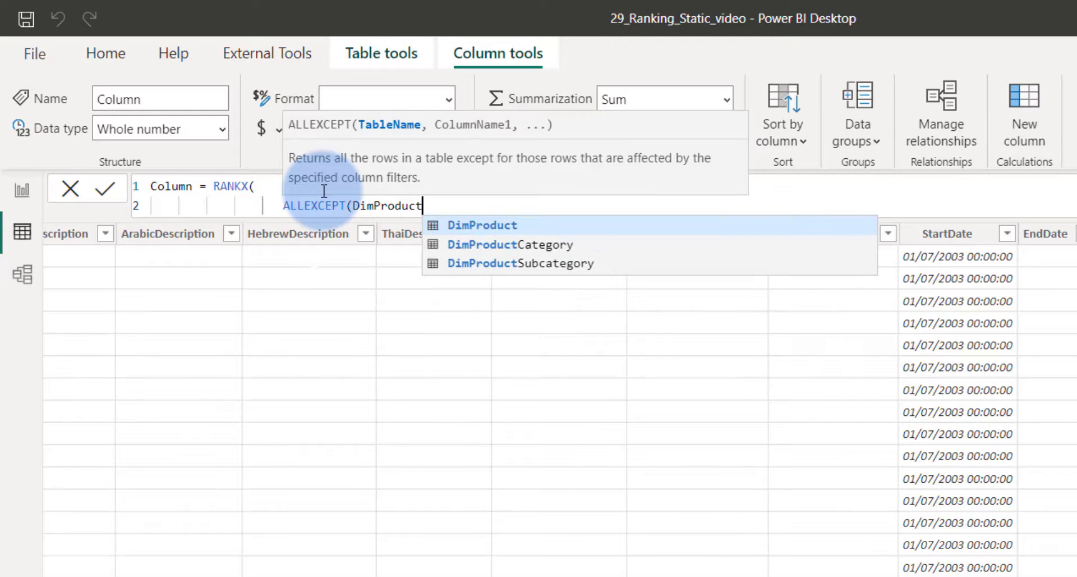
pyautogui.write(',')
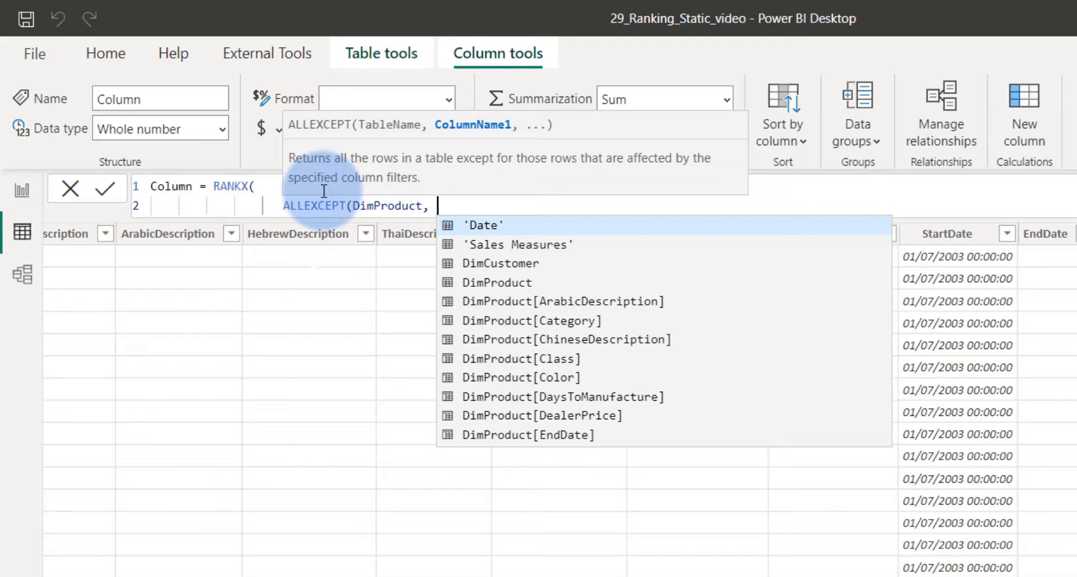
pyautogui.write(' Dim')
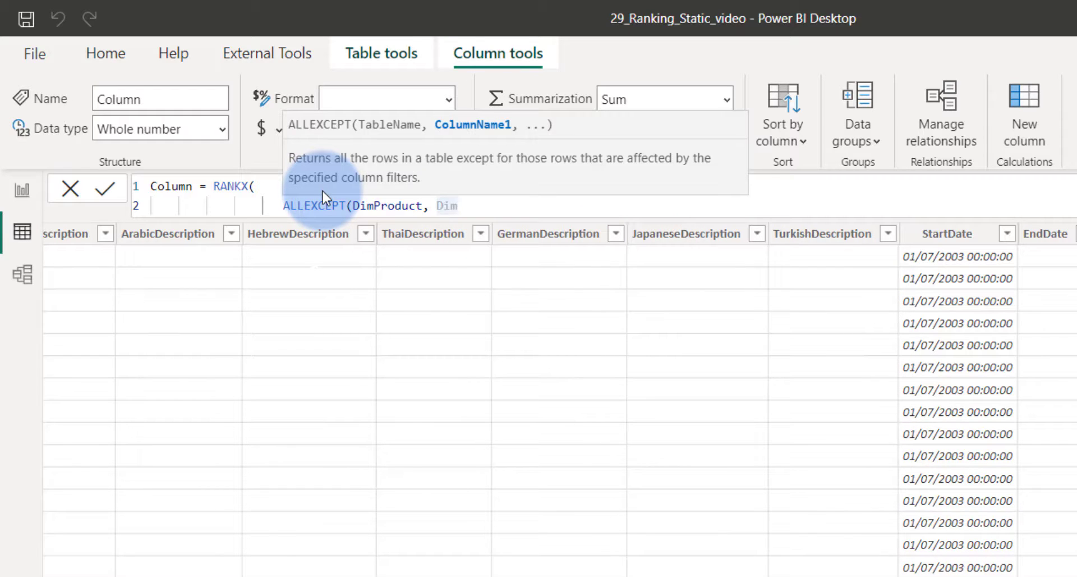
pyautogui.write('Pr')
# Step: Complete the formula with DimProduct[Category], [Sales Amount] and the closing parentheses
pyautogui.press('Tab')
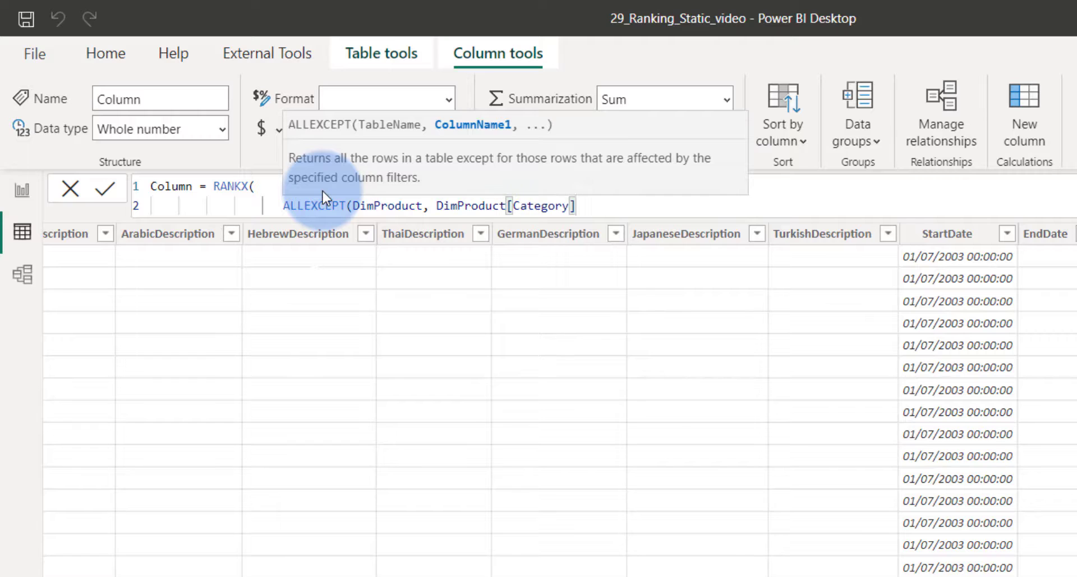
pyautogui.write('),')
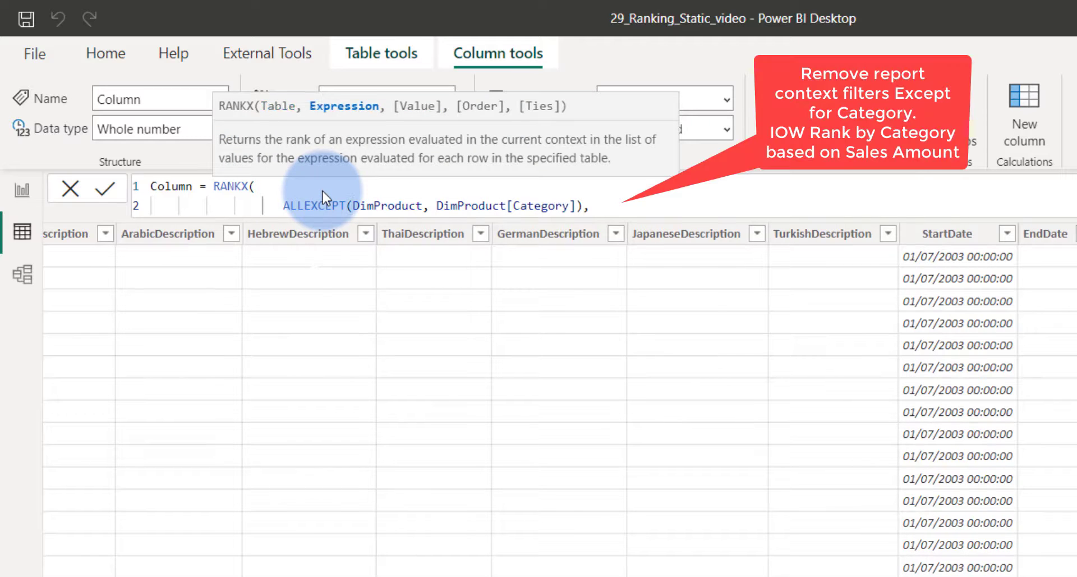
pyautogui.hotkey('shift', 'Return')
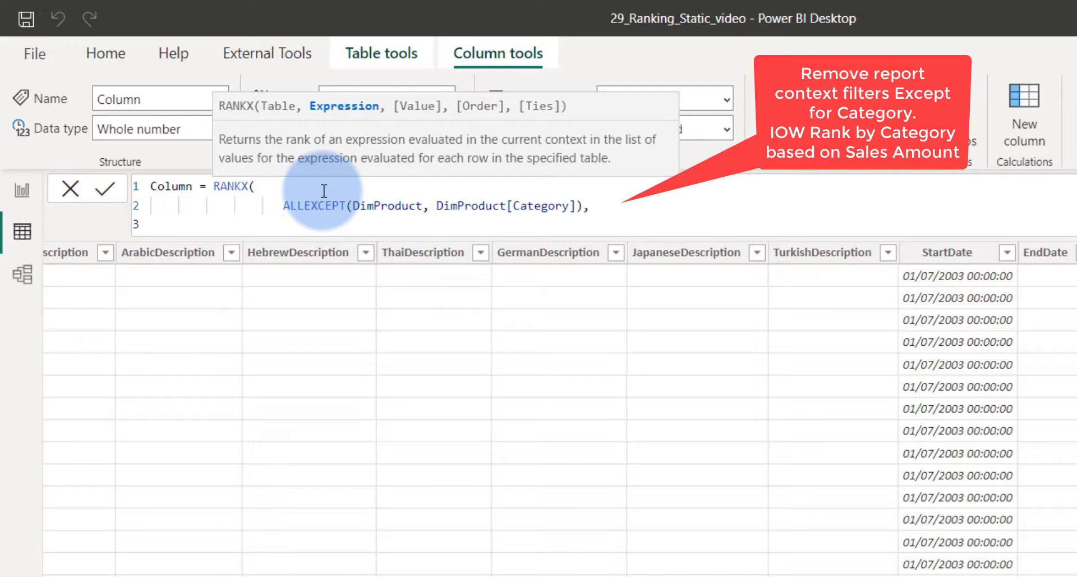
pyautogui.write('[Sal')
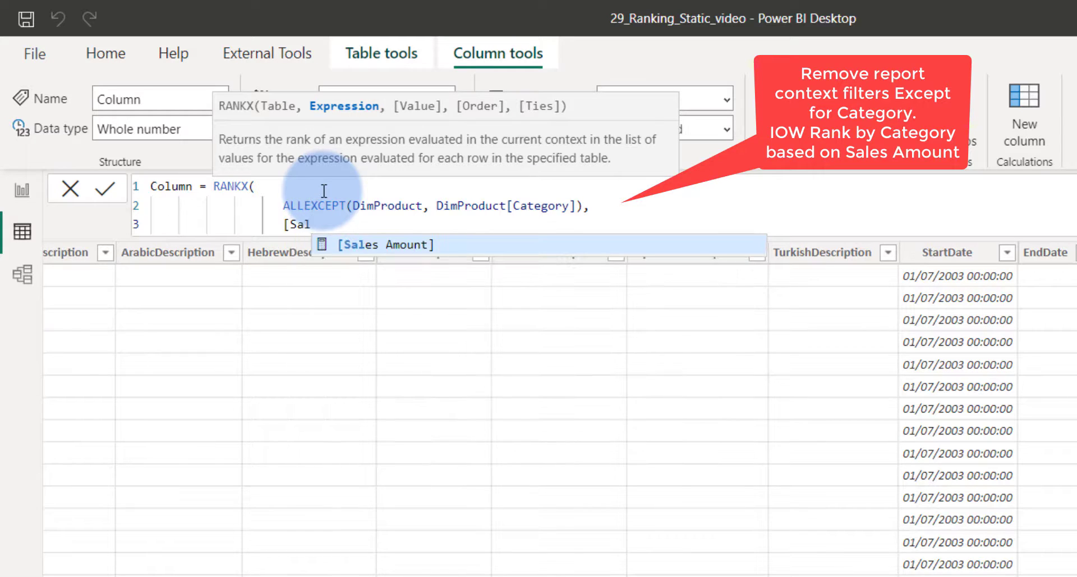
pyautogui.press('Tab')
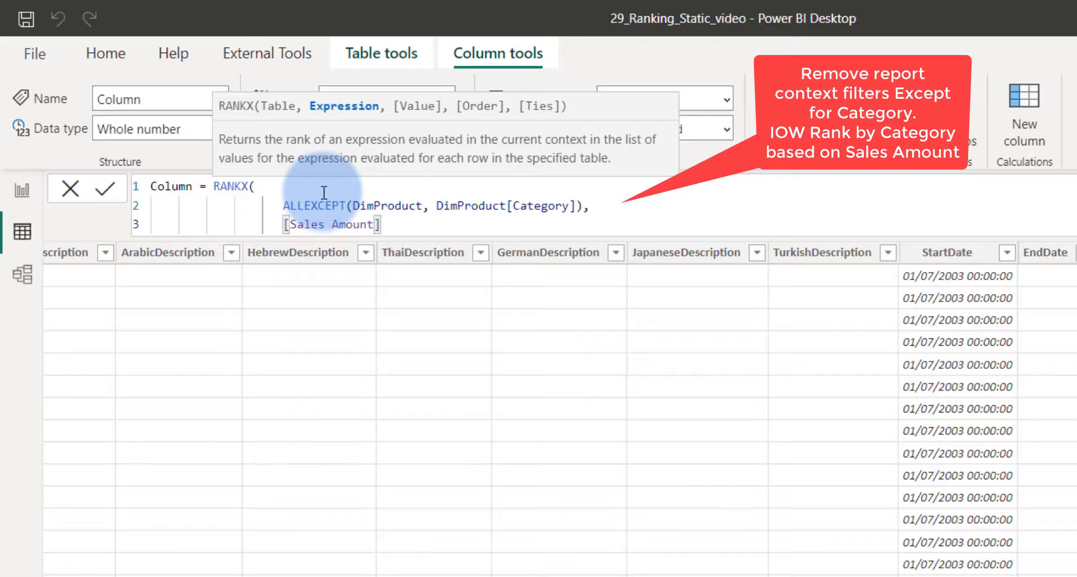
pyautogui.hotkey('shift', 'Return')
pyautogui.write(')')
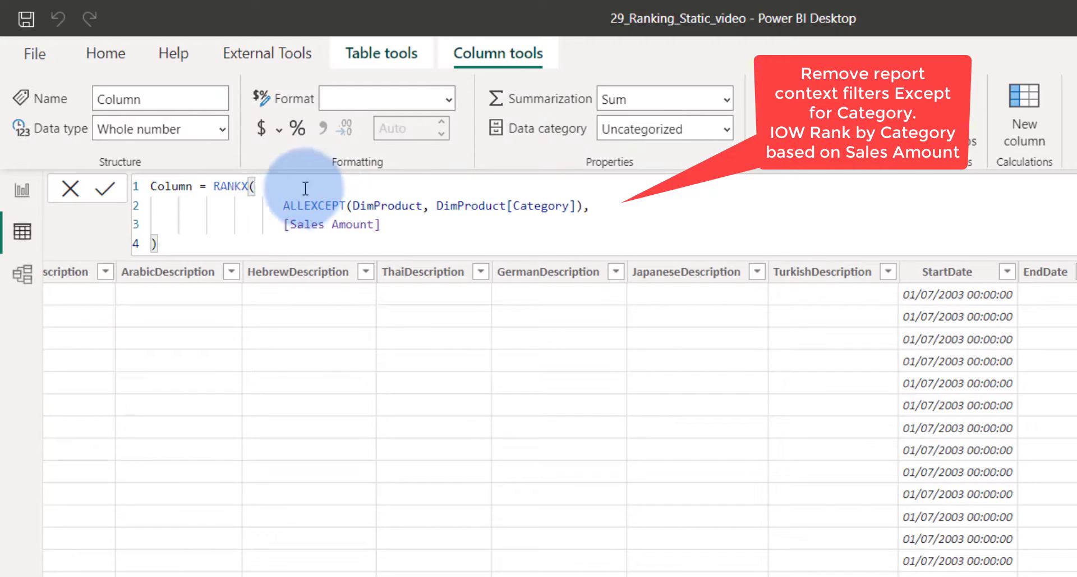
# Step: Rename the column to Rank Category and commit it
pyautogui.doubleClick(164, 186)
pyautogui.write('Rank Category')
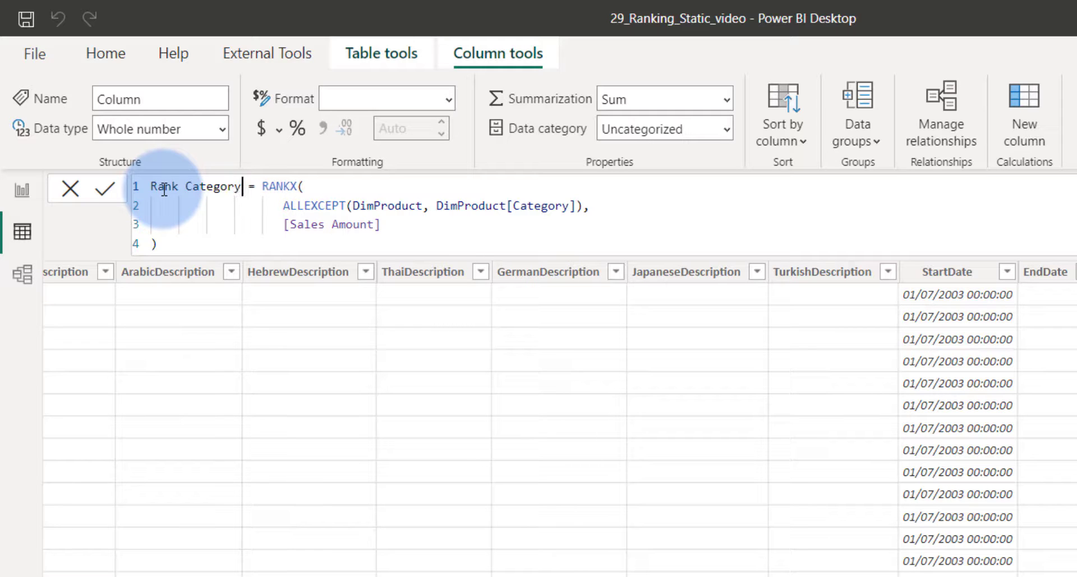
pyautogui.click(105, 189)
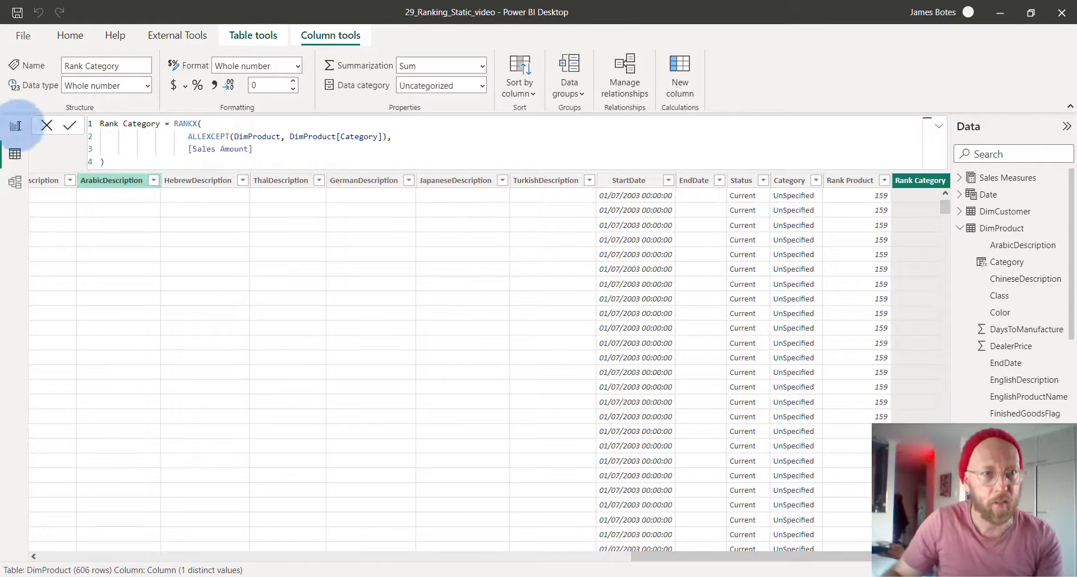
# Step: Add the Rank Category field to the product table on the report page
pyautogui.click(14, 125)
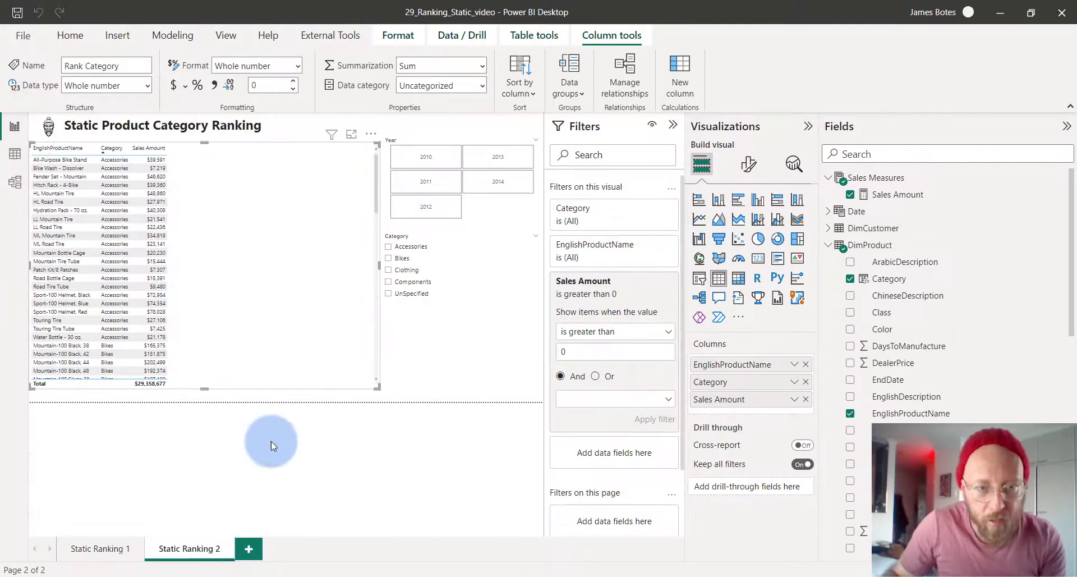
pyautogui.click(258, 295)
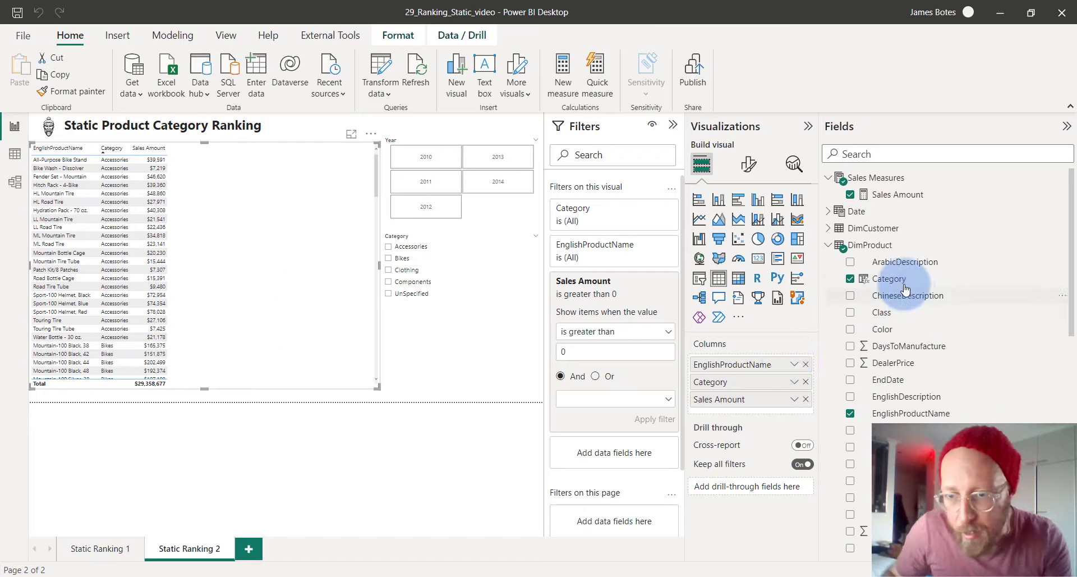
pyautogui.scroll(-5, 907, 415)
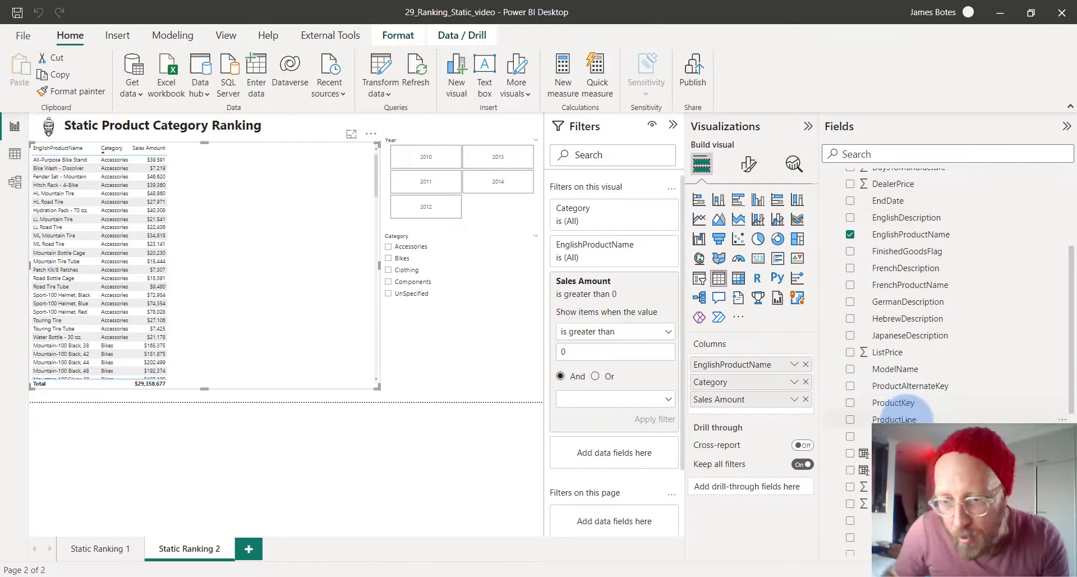
pyautogui.scroll(-2, 907, 415)
pyautogui.moveTo(920, 341)
pyautogui.mouseDown()
pyautogui.moveTo(845, 348)
pyautogui.moveTo(281, 253)
pyautogui.mouseUp()
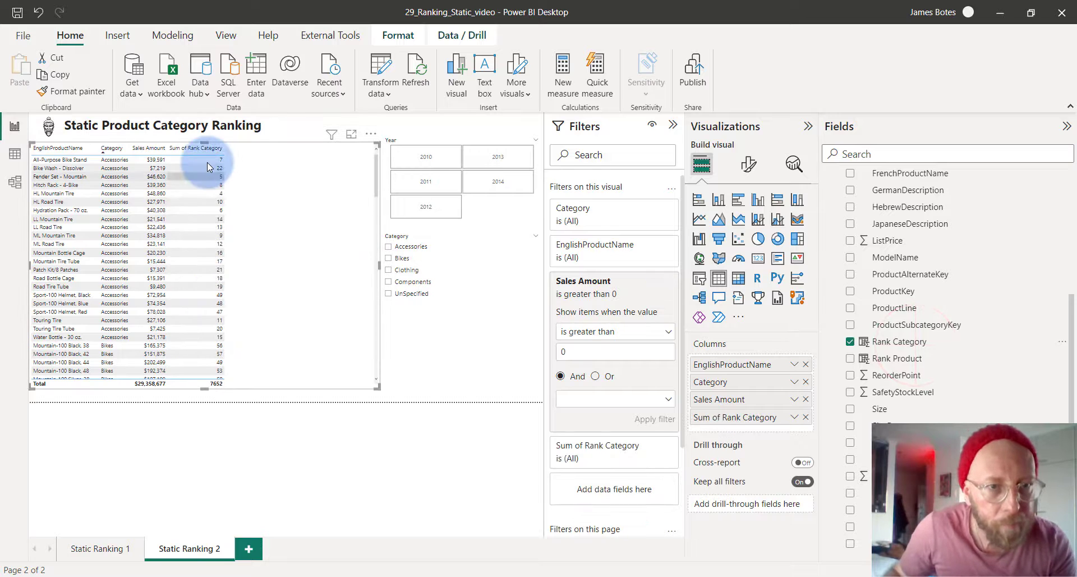
# Step: Set Rank Category to Don't summarize and sort the table ascending by it
pyautogui.click(200, 149)
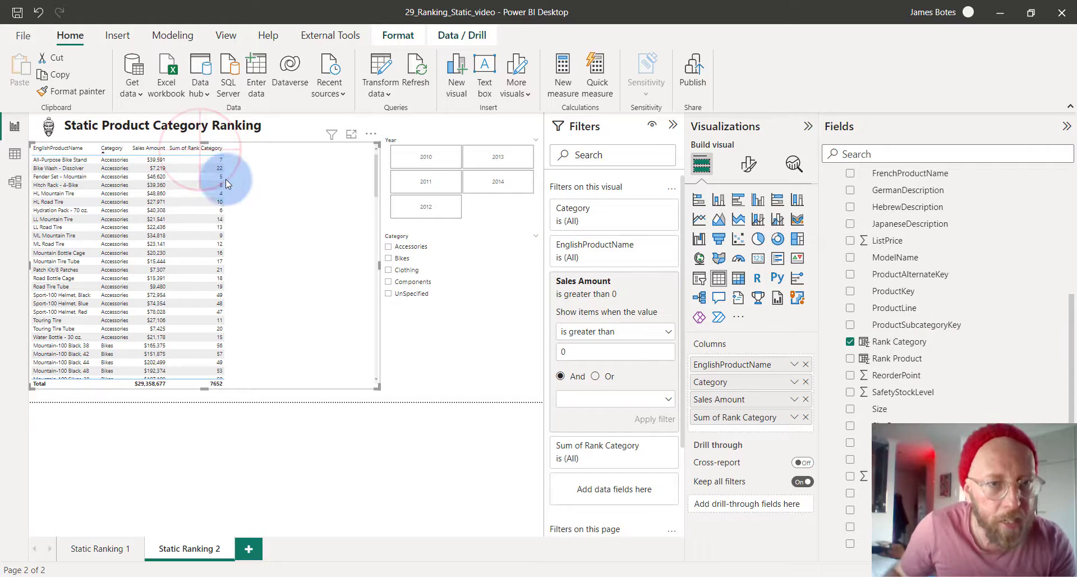
pyautogui.click(183, 149)
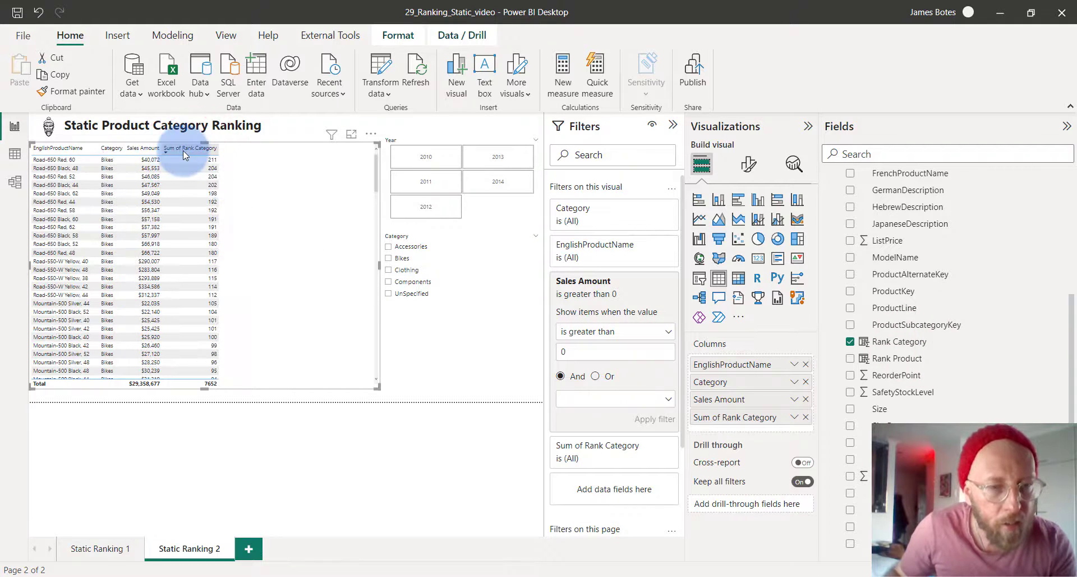
pyautogui.click(795, 418)
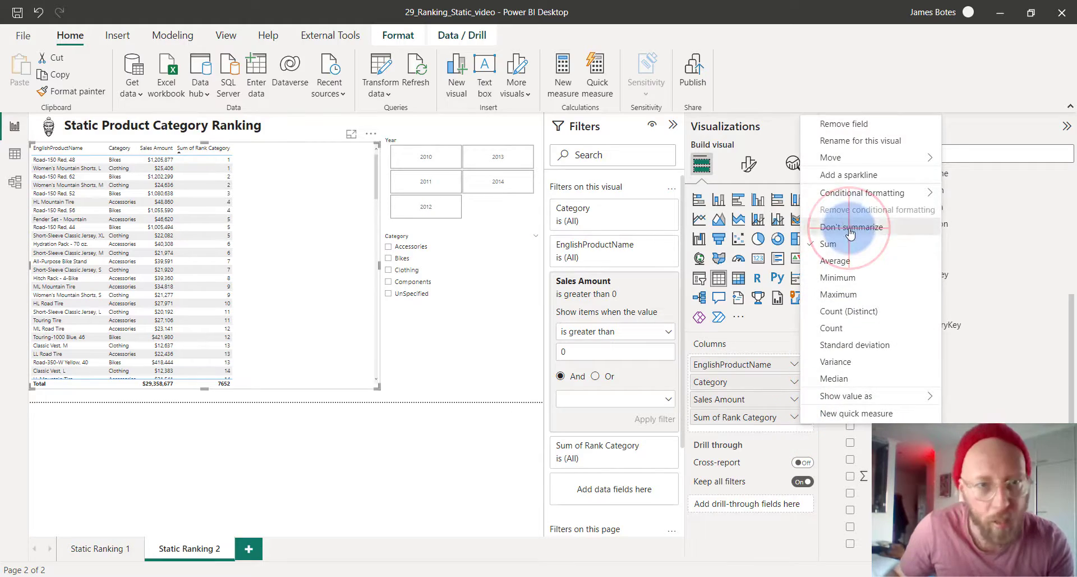
pyautogui.click(841, 236)
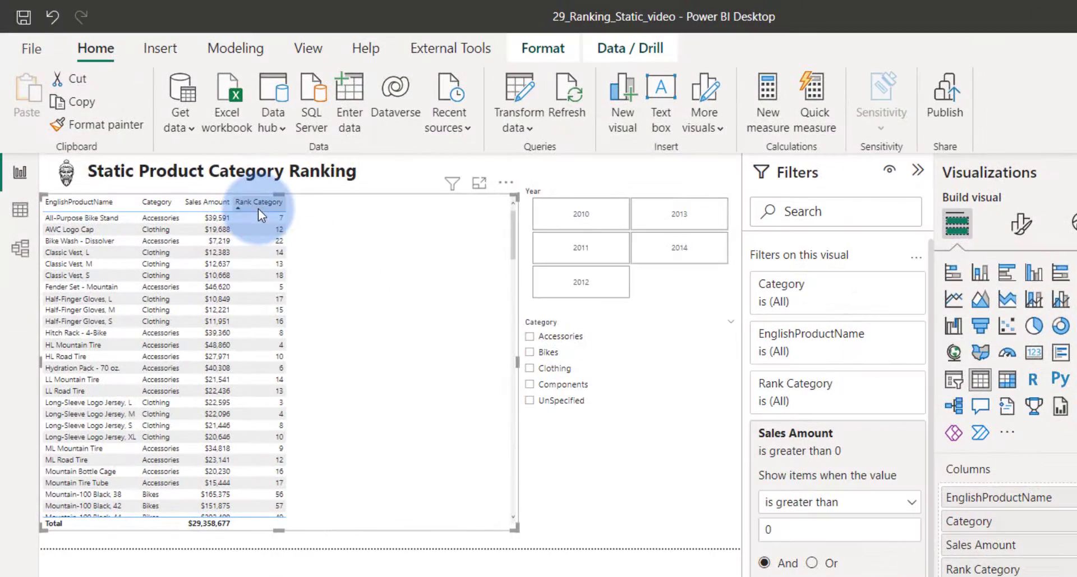
pyautogui.click(189, 151)
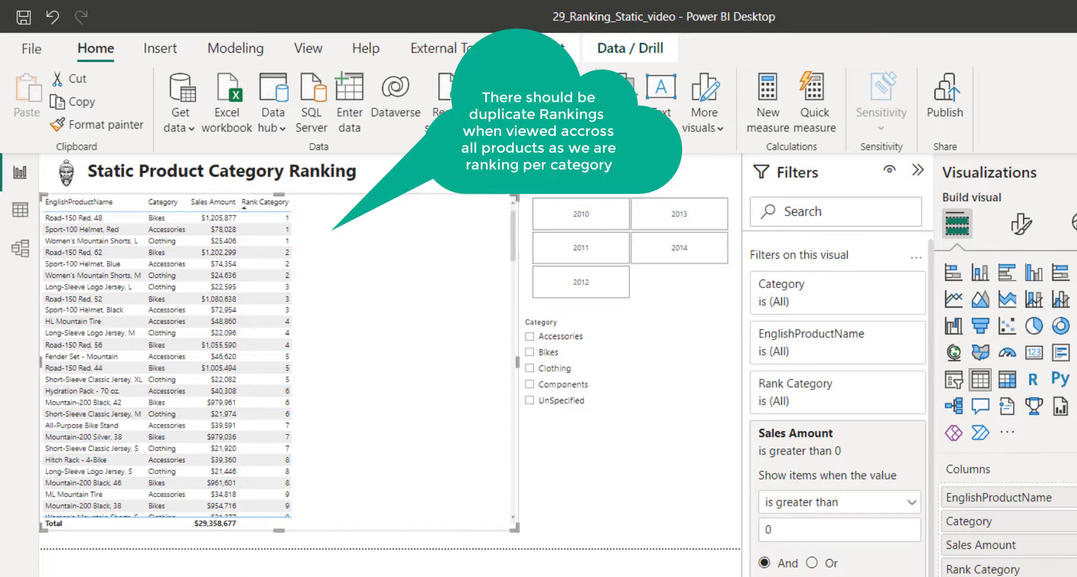
# Step: Add Rank Product as a table column set to Don't summarize
pyautogui.moveTo(897, 358); pyautogui.dragTo(783, 433)
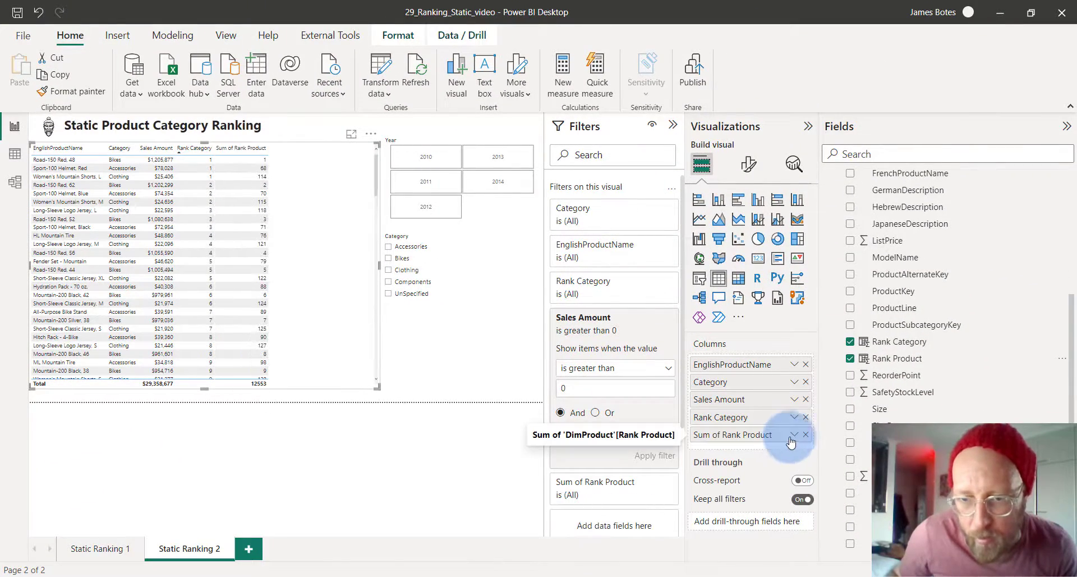
pyautogui.click(794, 434)
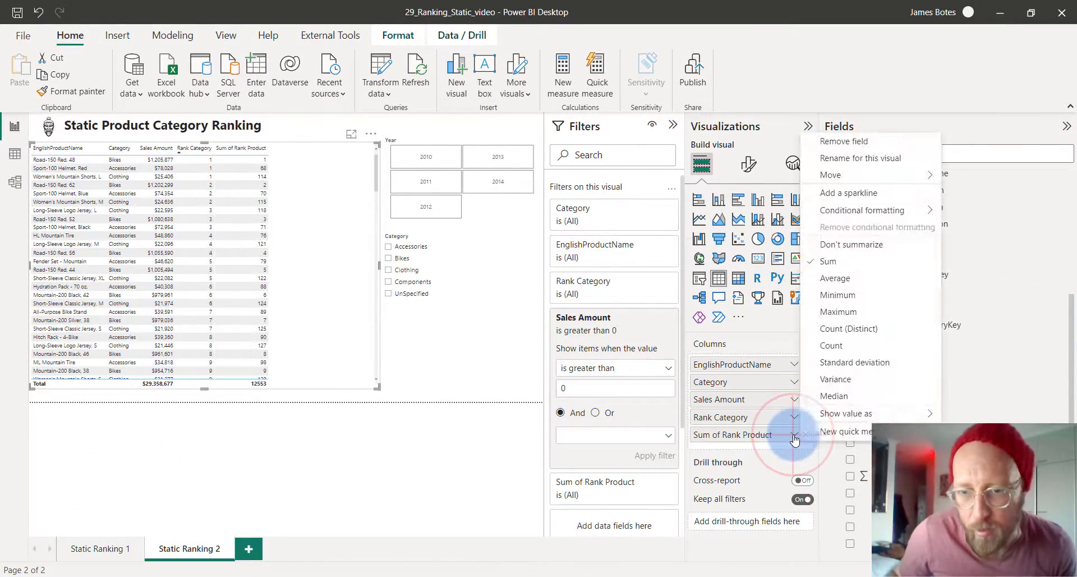
pyautogui.click(852, 244)
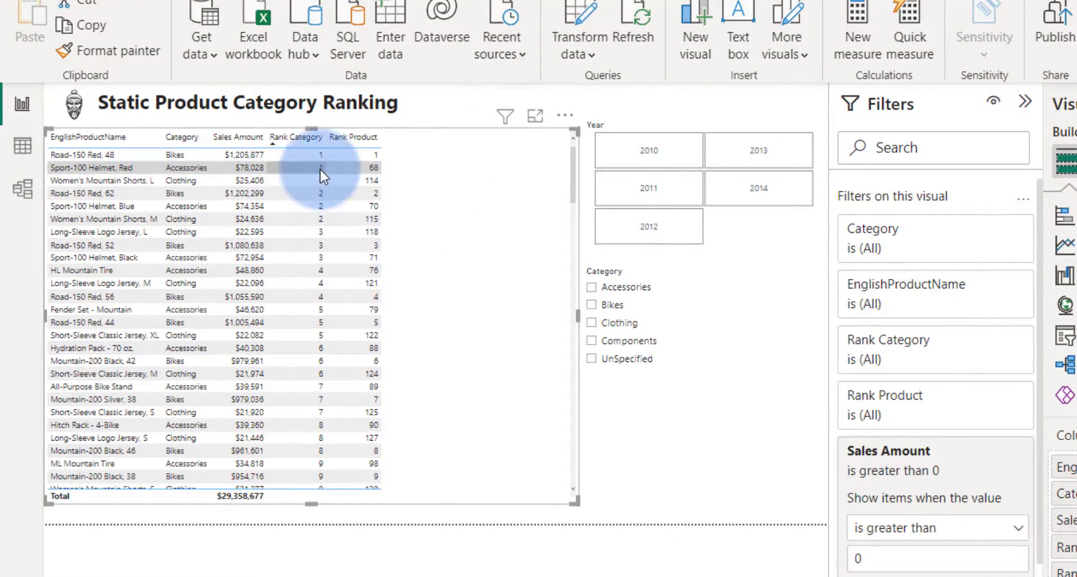
# Step: Re-sort the table by Rank Category and filter it to Accessories products
pyautogui.click(357, 138)
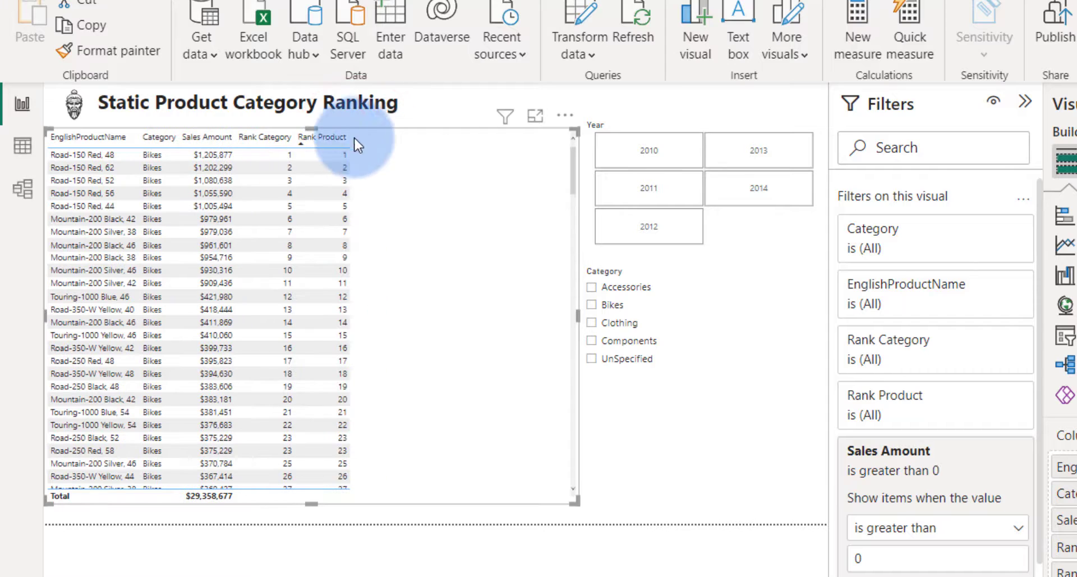
pyautogui.click(274, 135)
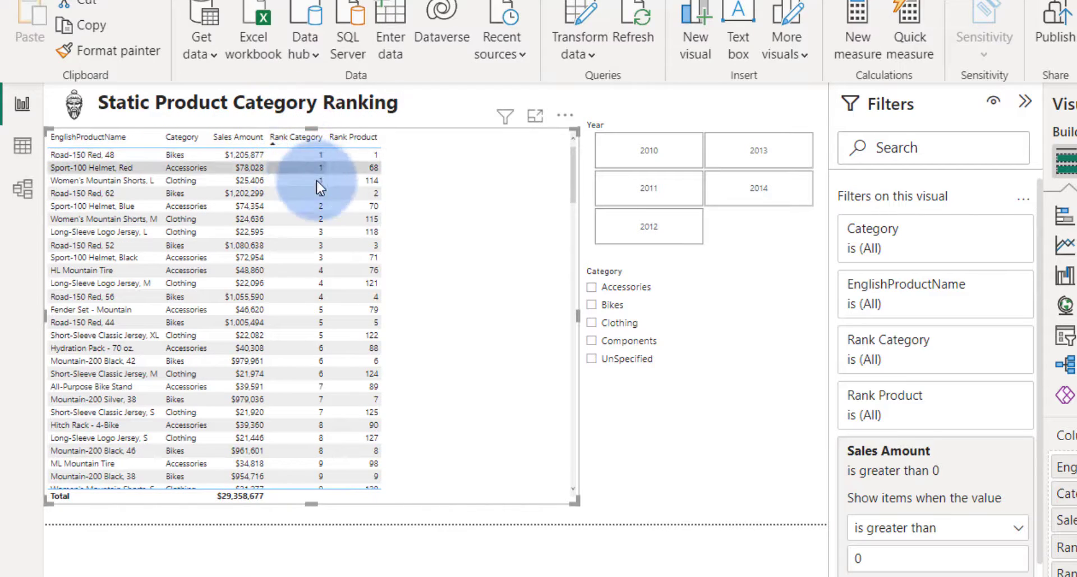
pyautogui.click(627, 289)
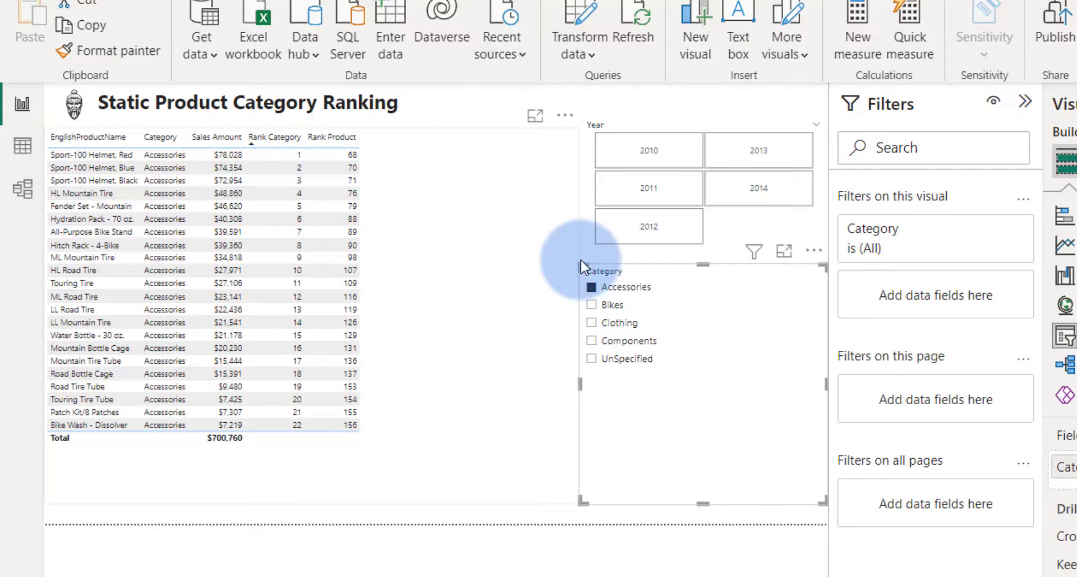
pyautogui.click(611, 305)
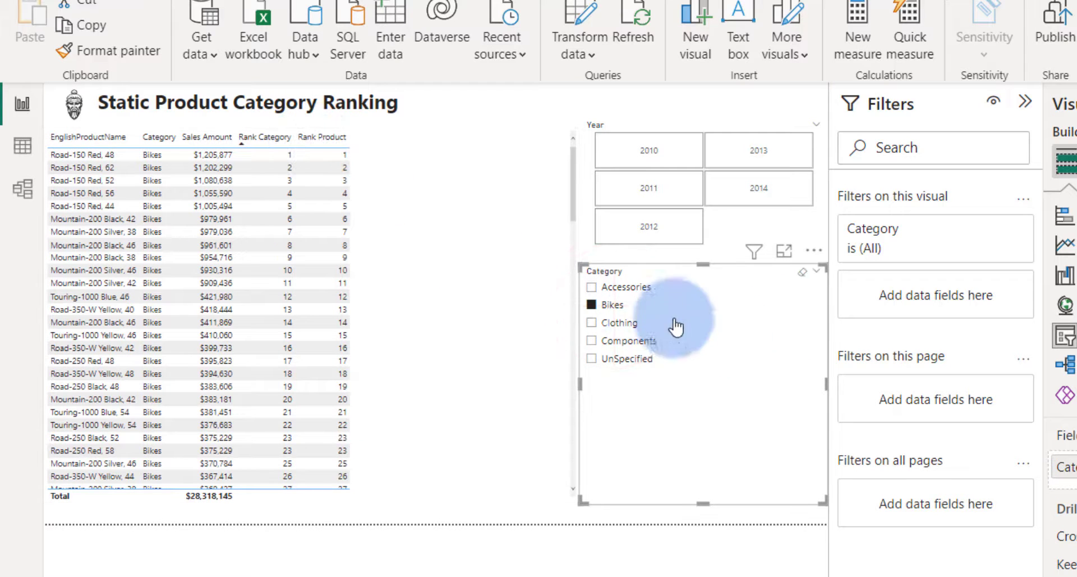
pyautogui.click(629, 323)
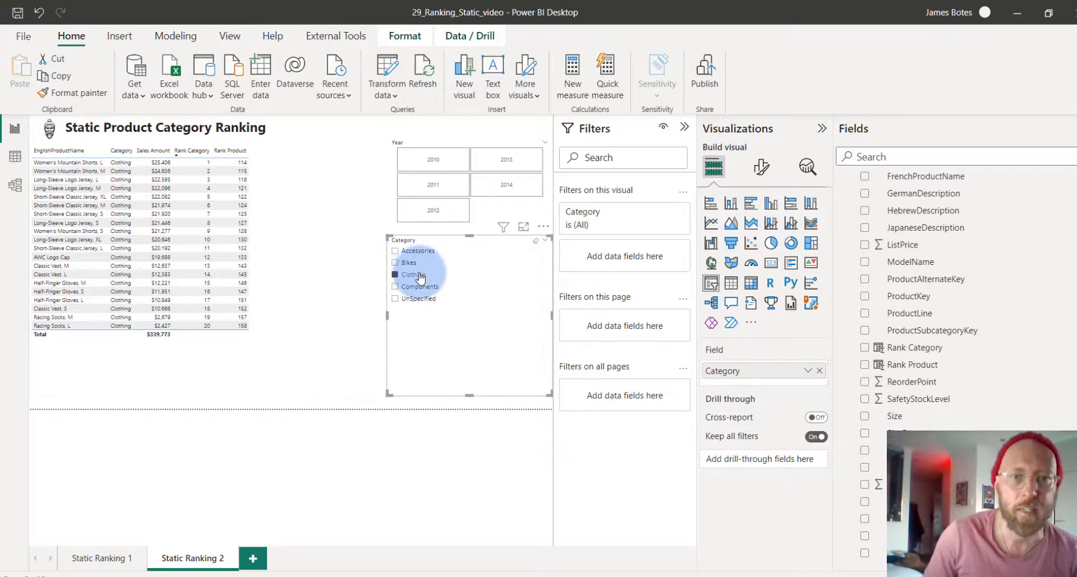
pyautogui.click(420, 276)
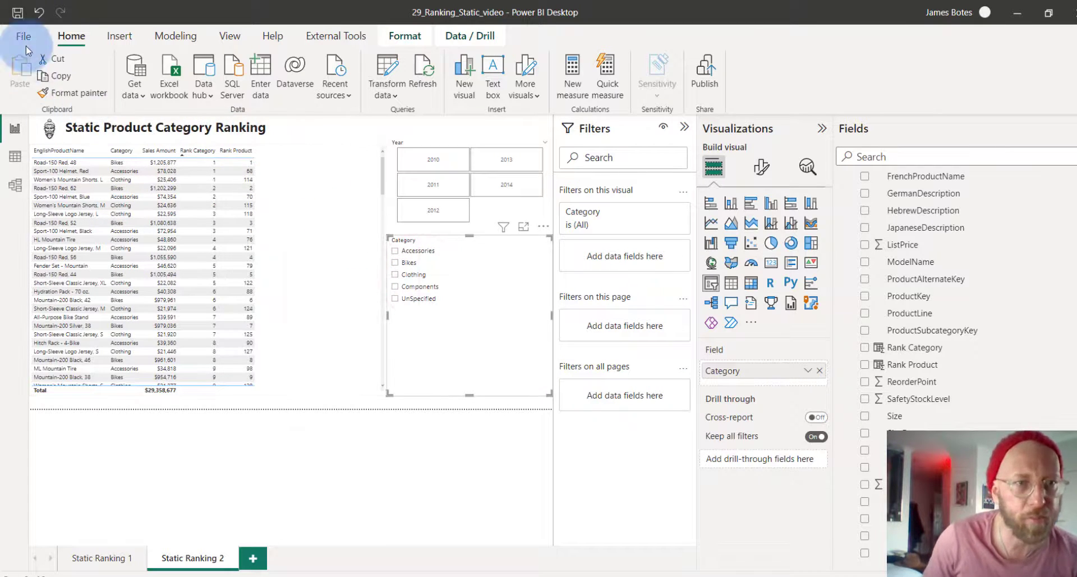